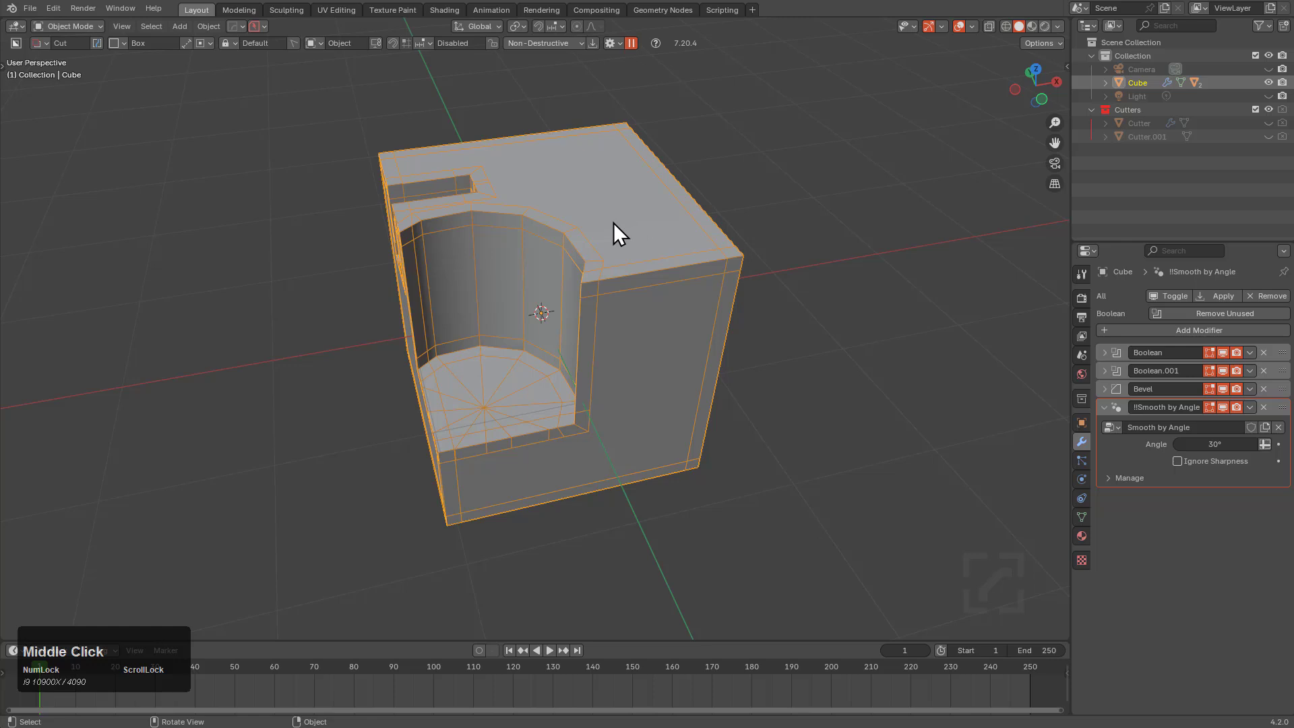
Cut a box-shaped notch through the cube's top edge, placing its Boolean.002 modifier directly above the Bevel.
mouse_move(614, 223)
left_mouse_down()
mouse_move(713, 308)
mouse_move(729, 303)
left_mouse_up()
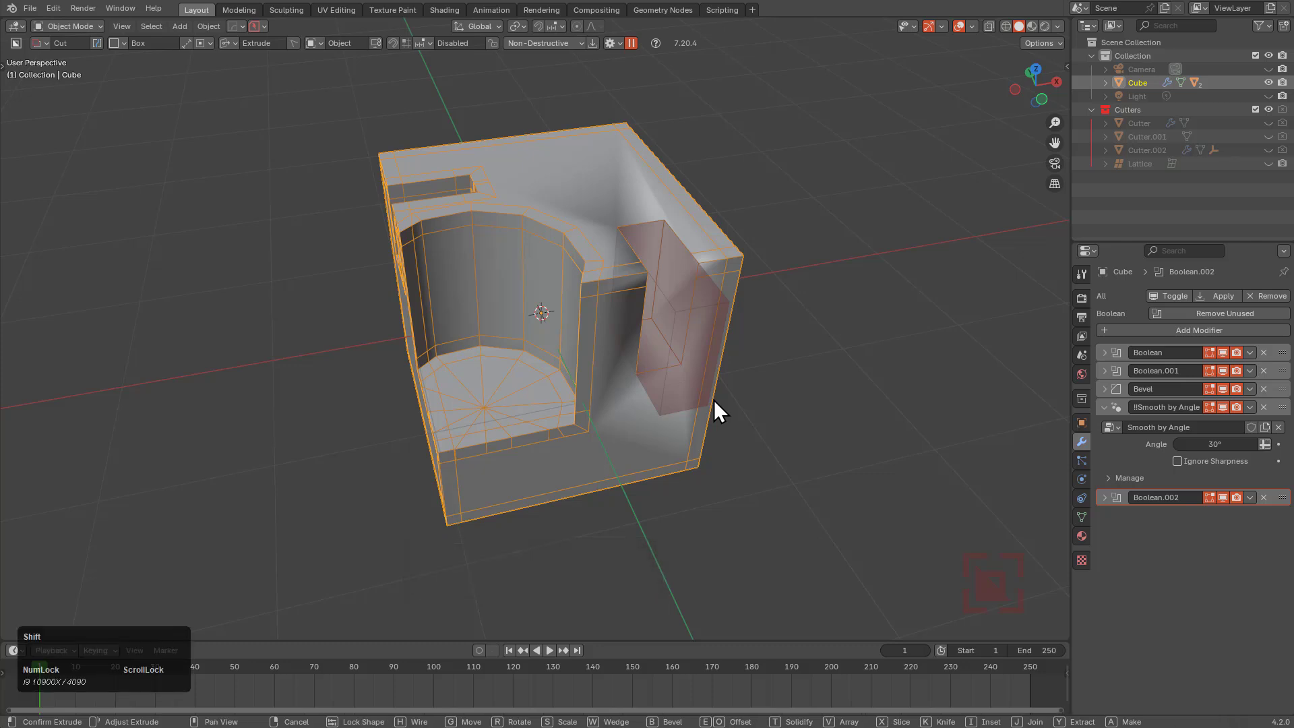
scroll(714, 399, "up", 1, "shift")
scroll(714, 399, "up", 1, "shift")
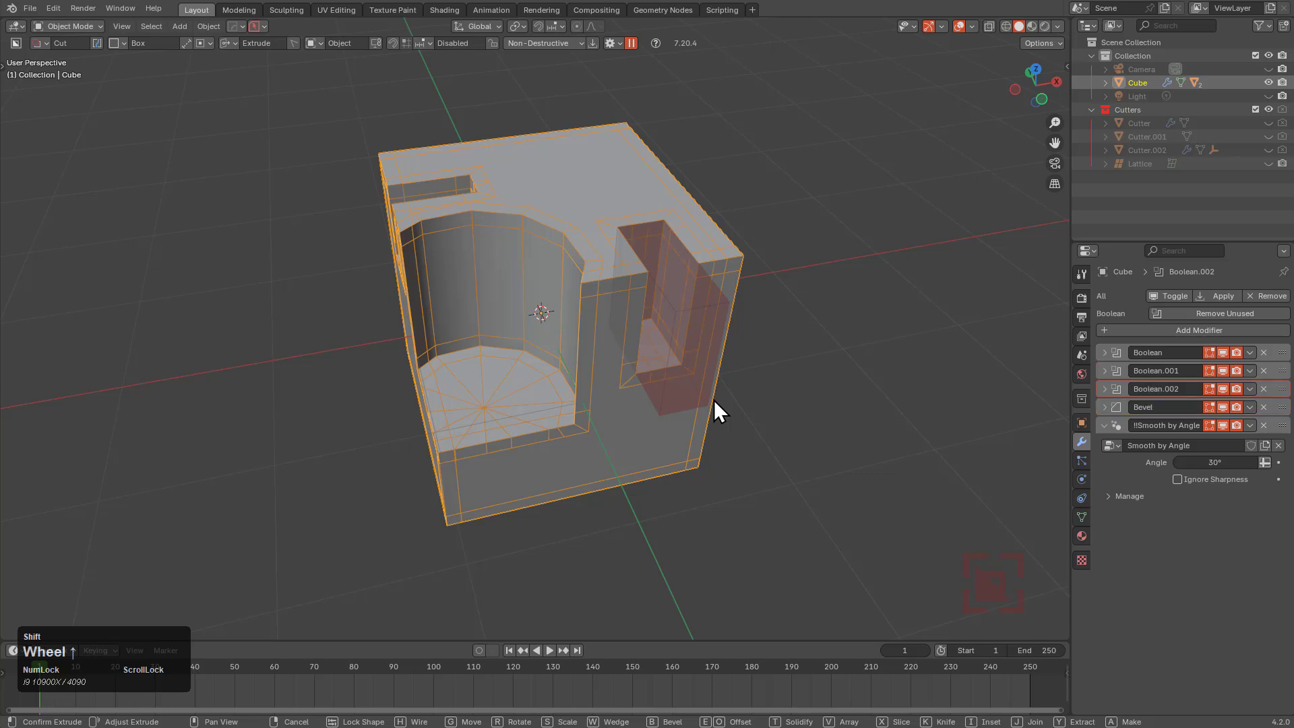
scroll(714, 399, "up", 2, "shift")
scroll(713, 399, "down", 1, "shift")
scroll(713, 399, "down", 1, "shift")
scroll(714, 400, "down", 1, "shift")
scroll(713, 400, "up", 1, "shift")
scroll(715, 399, "down", 2, "shift")
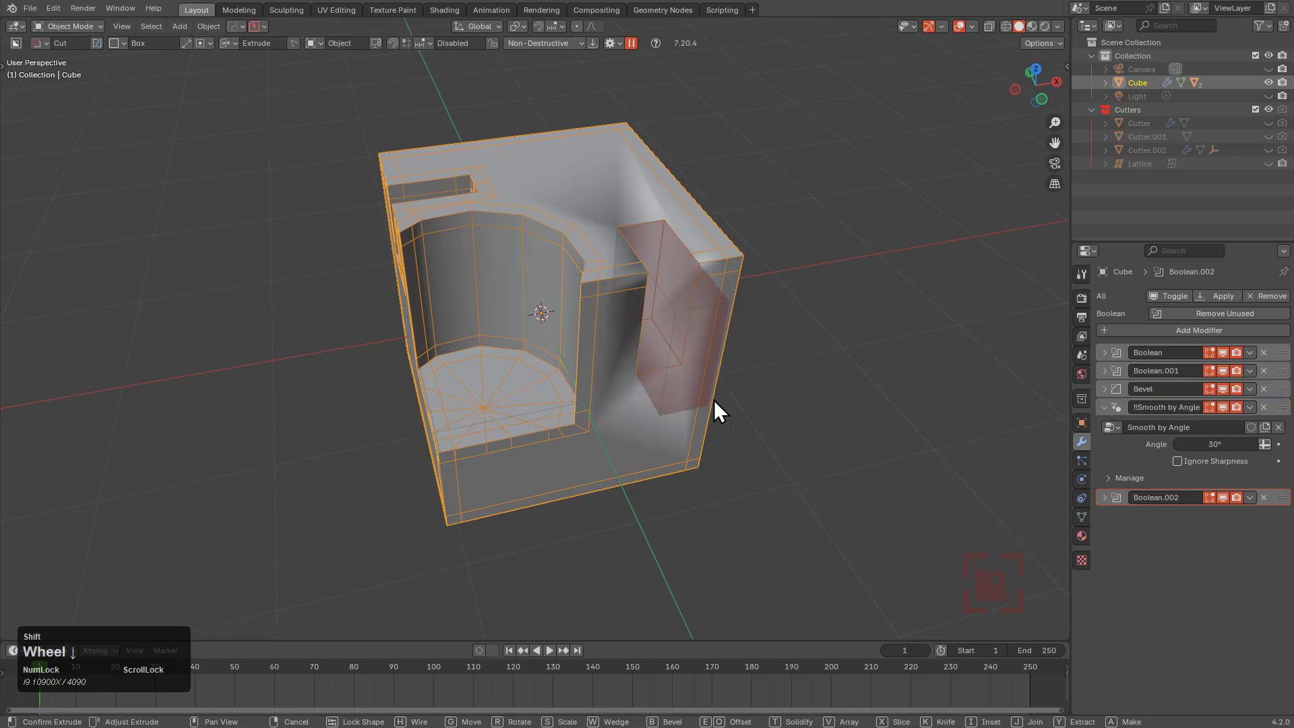
scroll(714, 399, "up", 1, "shift")
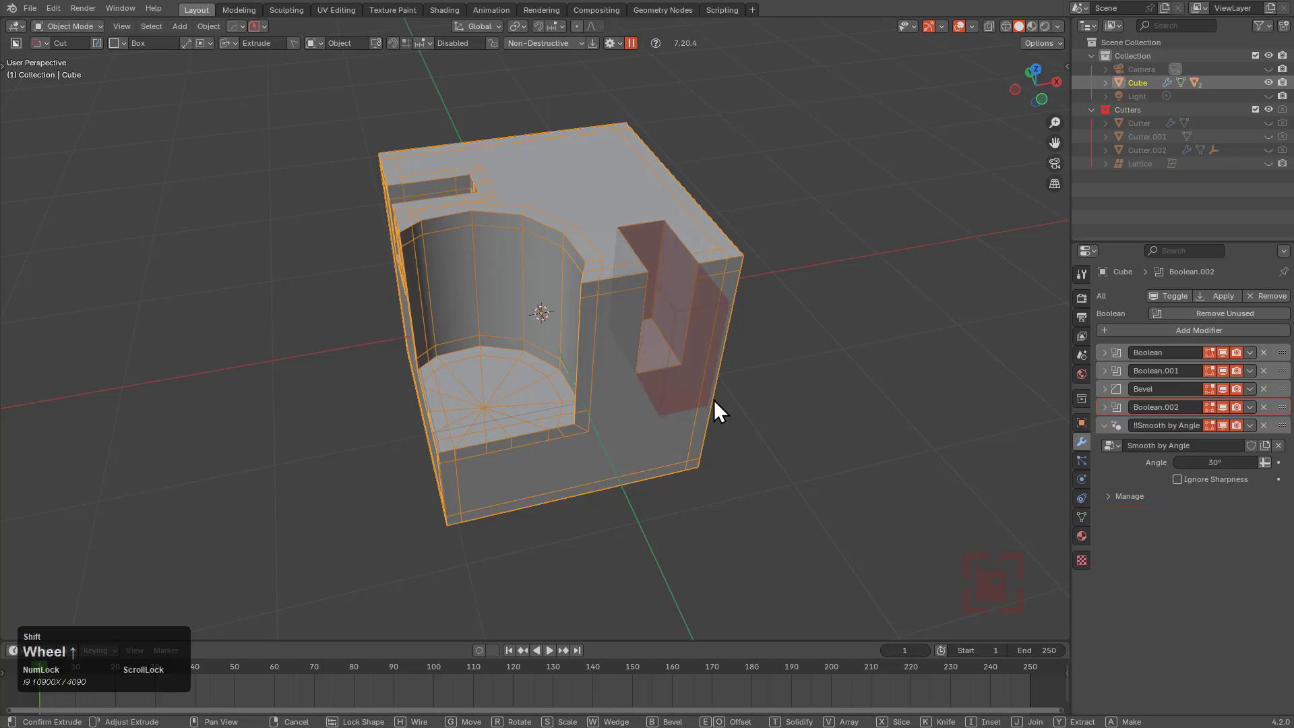
scroll(713, 400, "up", 1, "shift")
left_click(713, 399)
Cut a box recess about 0.560 deep through the cube's lower corner, placing its Boolean.003 modifier above the Bevel.
middle_click_drag(696, 362, 586, 371)
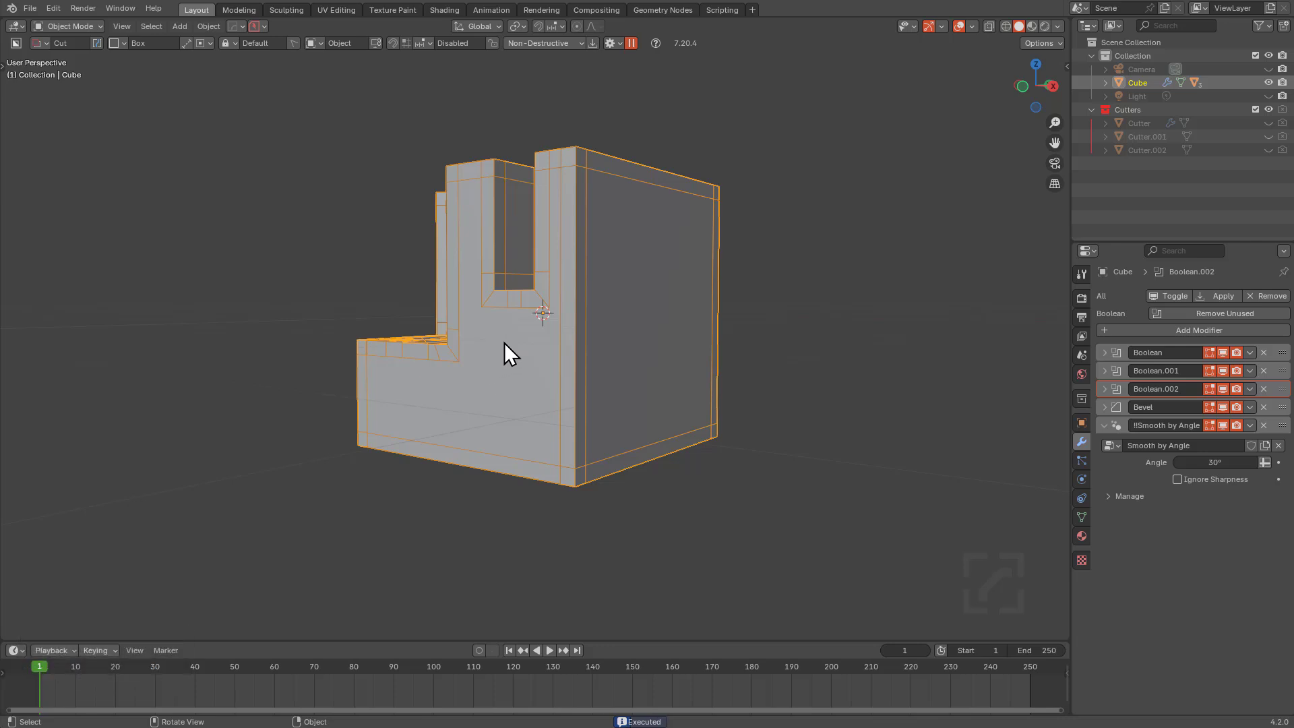
mouse_move(503, 341)
left_mouse_down()
mouse_move(585, 436)
mouse_move(674, 469)
mouse_move(685, 455)
left_mouse_up()
key("Tab")
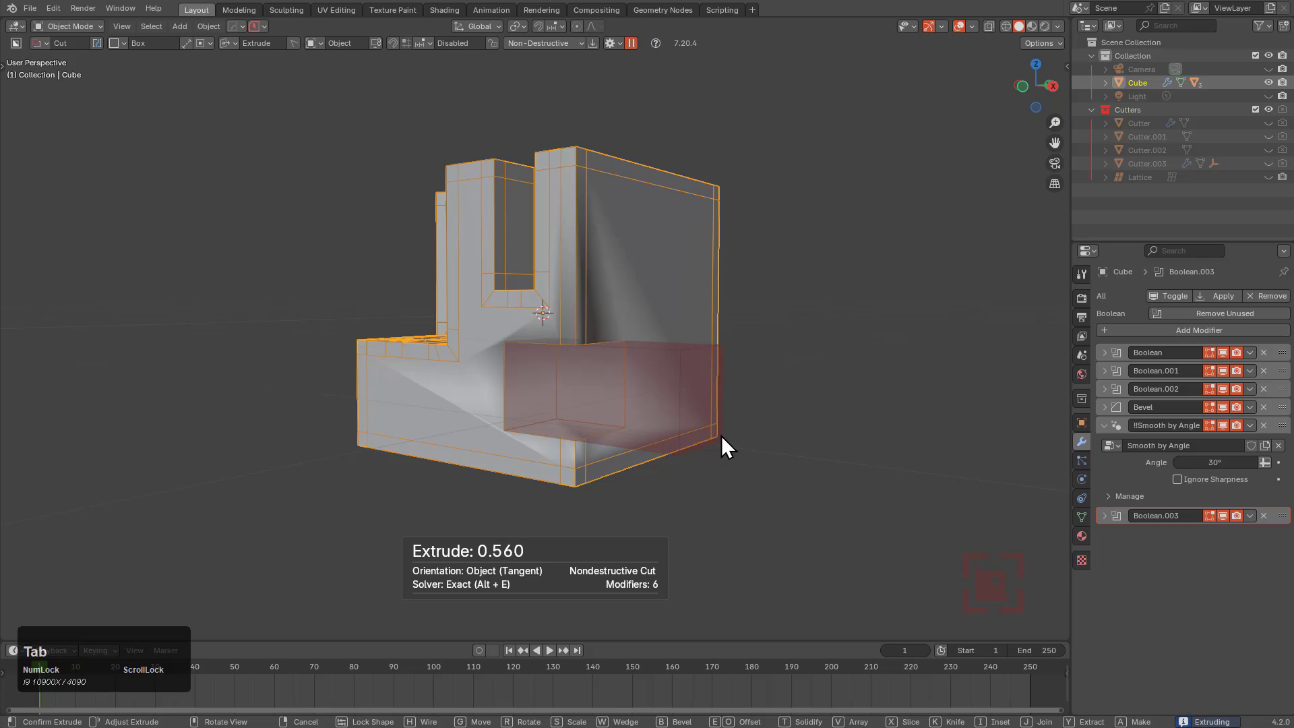
scroll(831, 369, "up", 1, "shift")
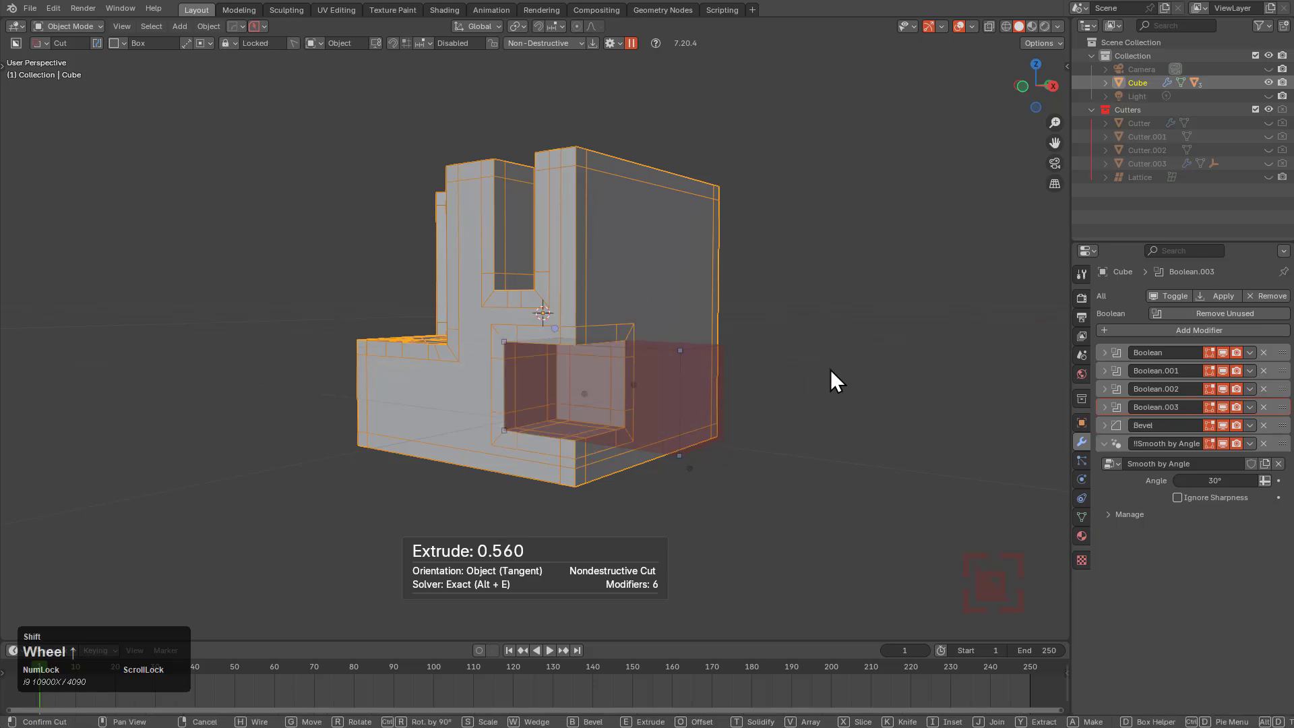
left_click(838, 368)
Draw a box cutter across the cube's bottom edge, extrude it about 0.477, and place its Boolean.004 modifier above the Bevel.
mouse_move(754, 382)
middle_mouse_down()
mouse_move(818, 353)
mouse_move(786, 327)
middle_mouse_up()
scroll(785, 327, "up", 4)
left_click_drag(626, 296, 549, 485)
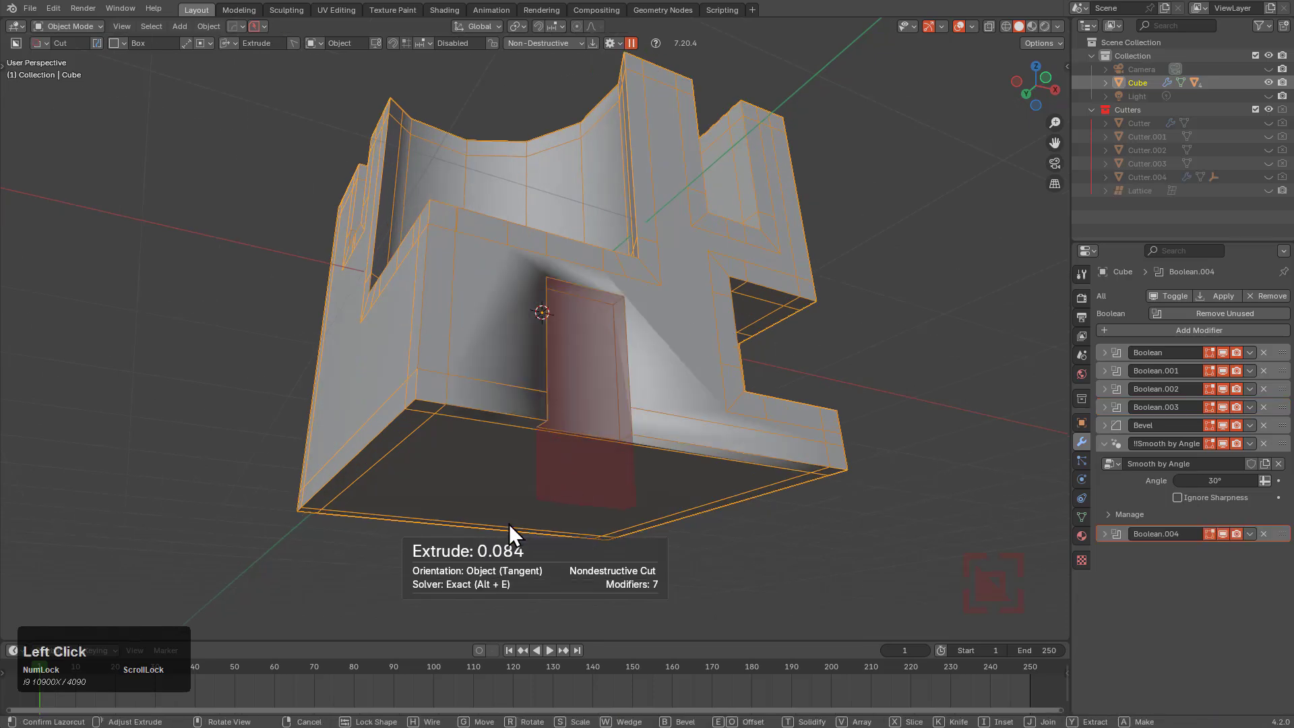
key("Tab")
middle_click_drag(677, 421, 686, 388)
key("shift")
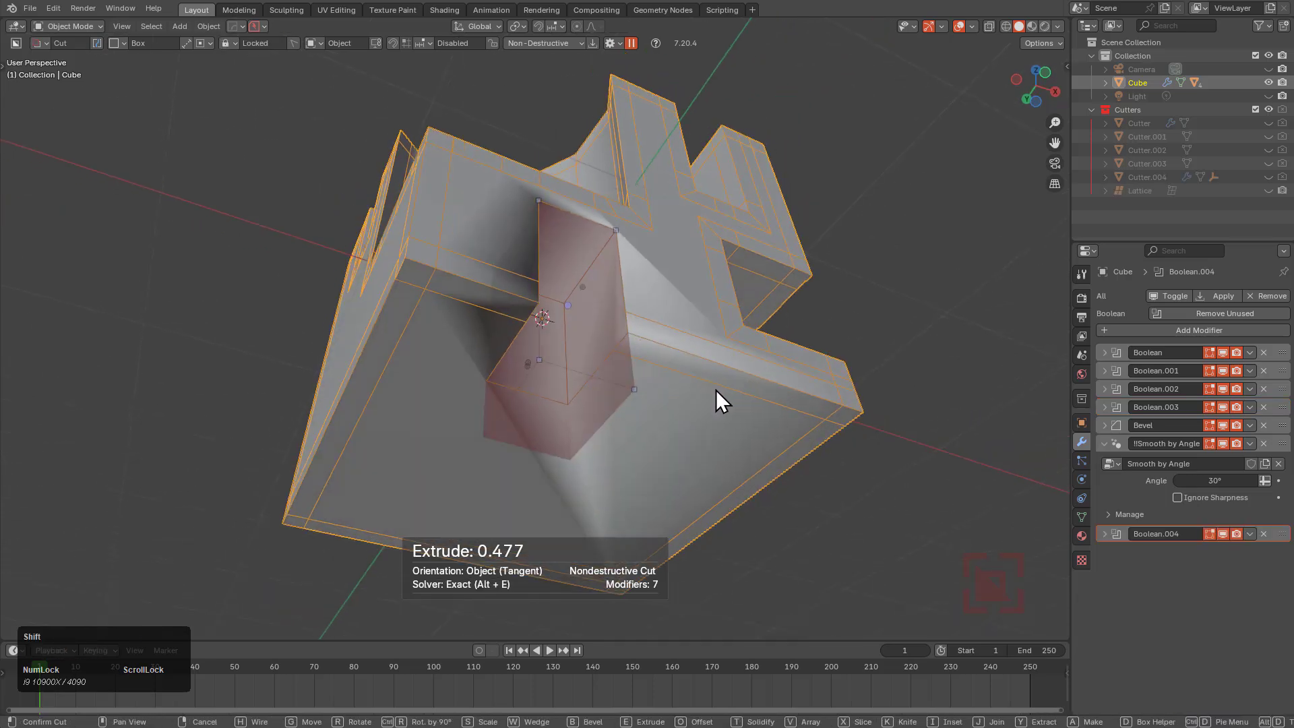
scroll(716, 389, "up", 2, "shift")
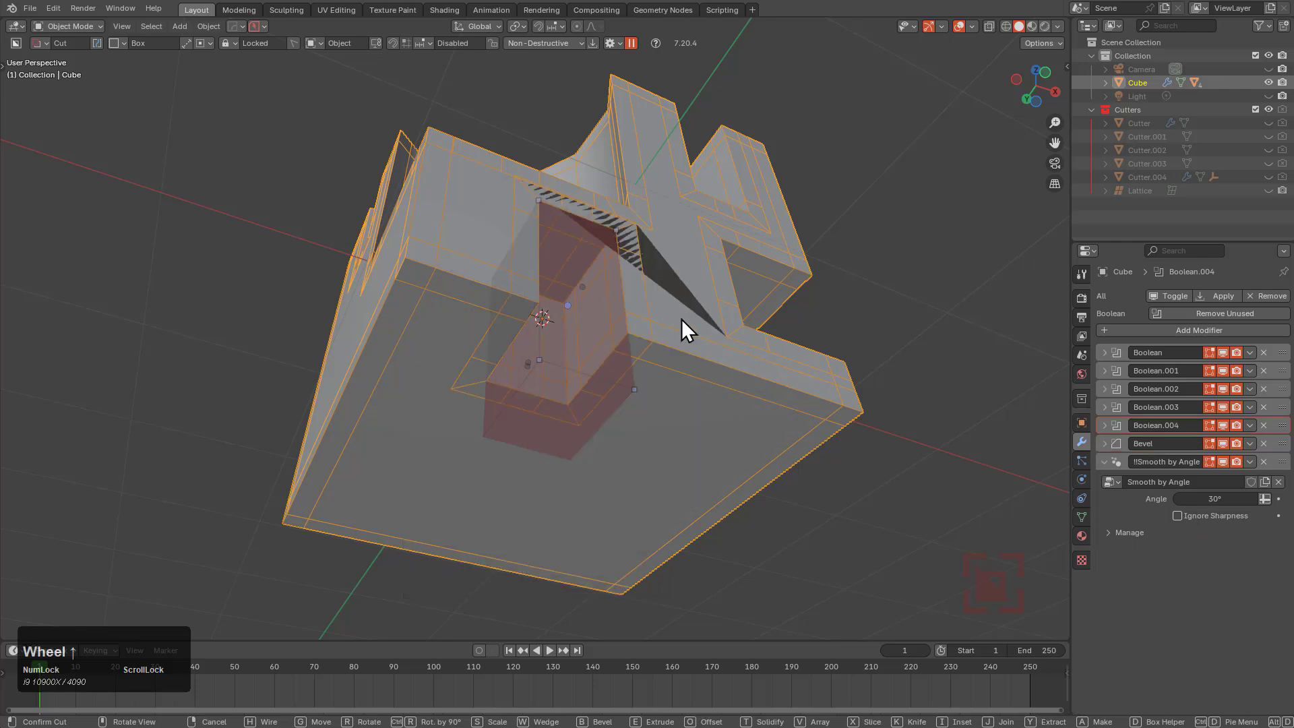
Move the bottom-edge box cutter slightly down the face, away from the rounded cutout, and complete the cut.
key("g")
left_click(670, 345)
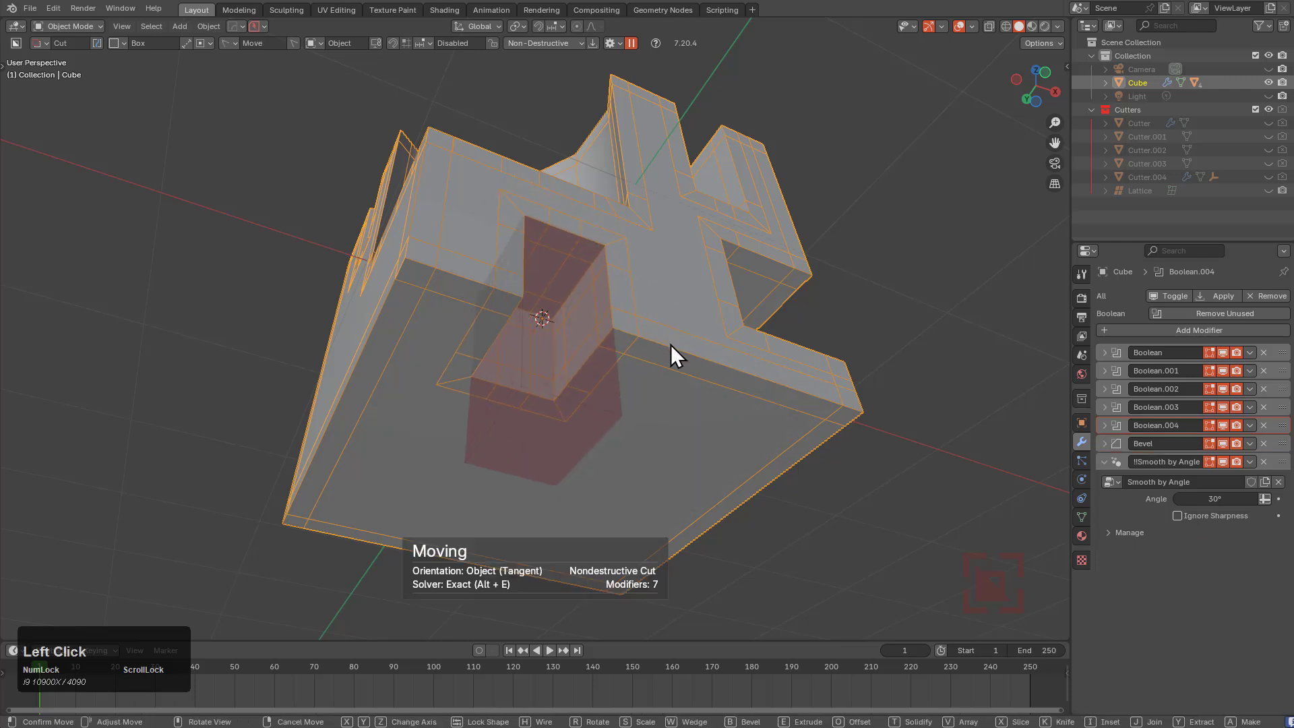
left_click(640, 232)
Add a Triangulate modifier to the cube, followed by a Subdivision modifier with viewport level 3.
middle_click_drag(654, 236, 645, 270)
key("q")
mouse_move(644, 269)
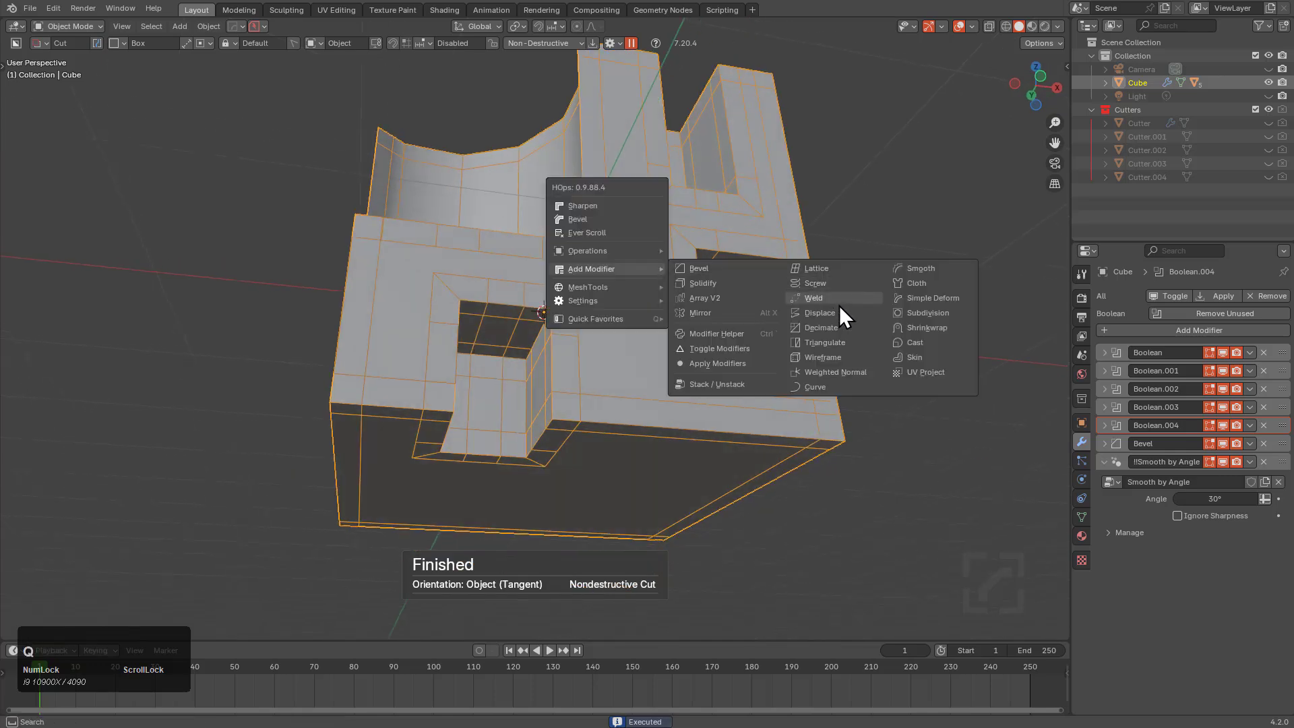
left_click(830, 343)
middle_click_drag(830, 343, 646, 303)
key("ctrl+3")
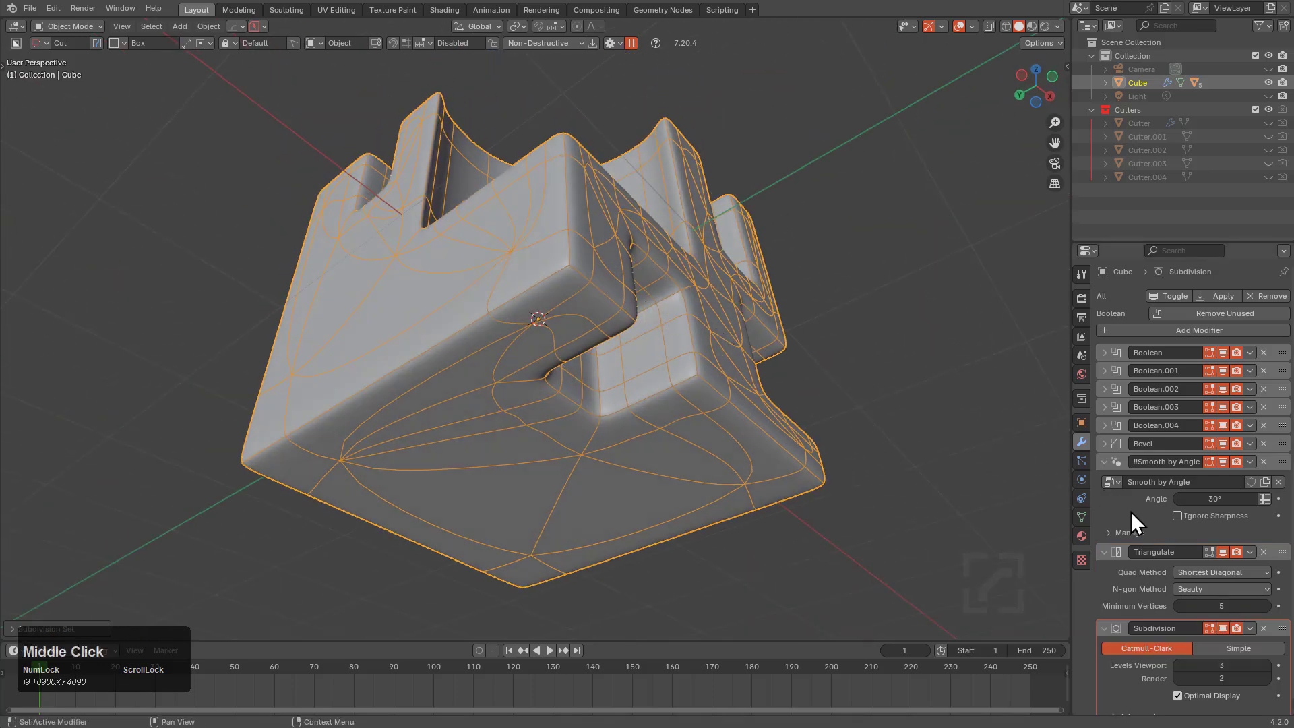
Move the Smooth by Angle modifier to the end of the stack and collapse the Triangulate and Subdivision modifiers.
scroll(1166, 612, "down", 1)
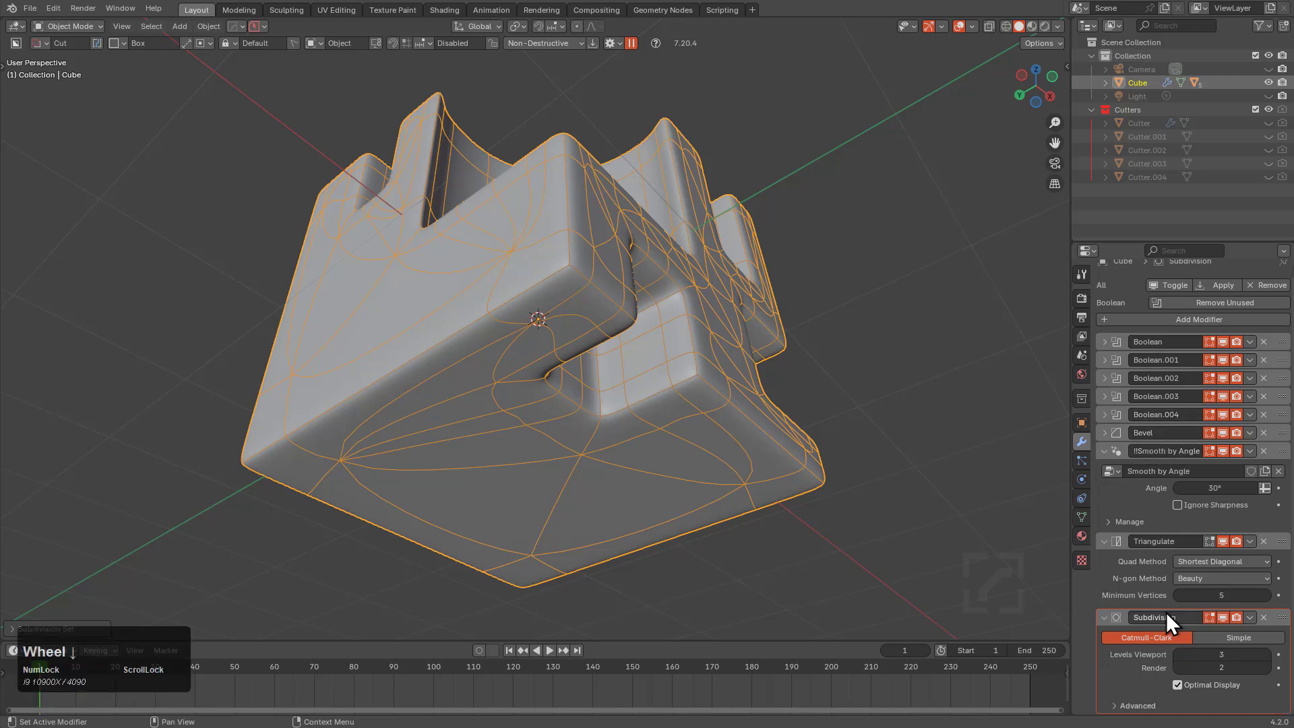
left_click_drag(1281, 451, 1246, 664)
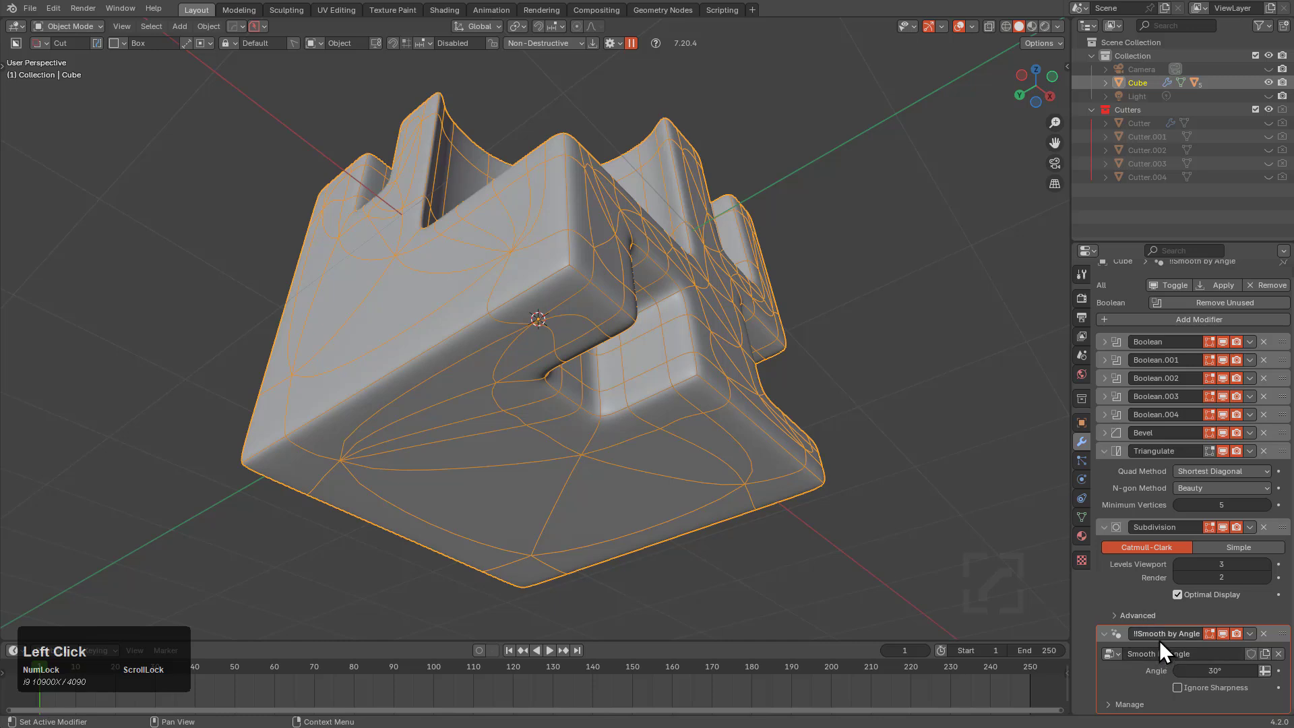
left_click(1103, 528)
left_click(1103, 464)
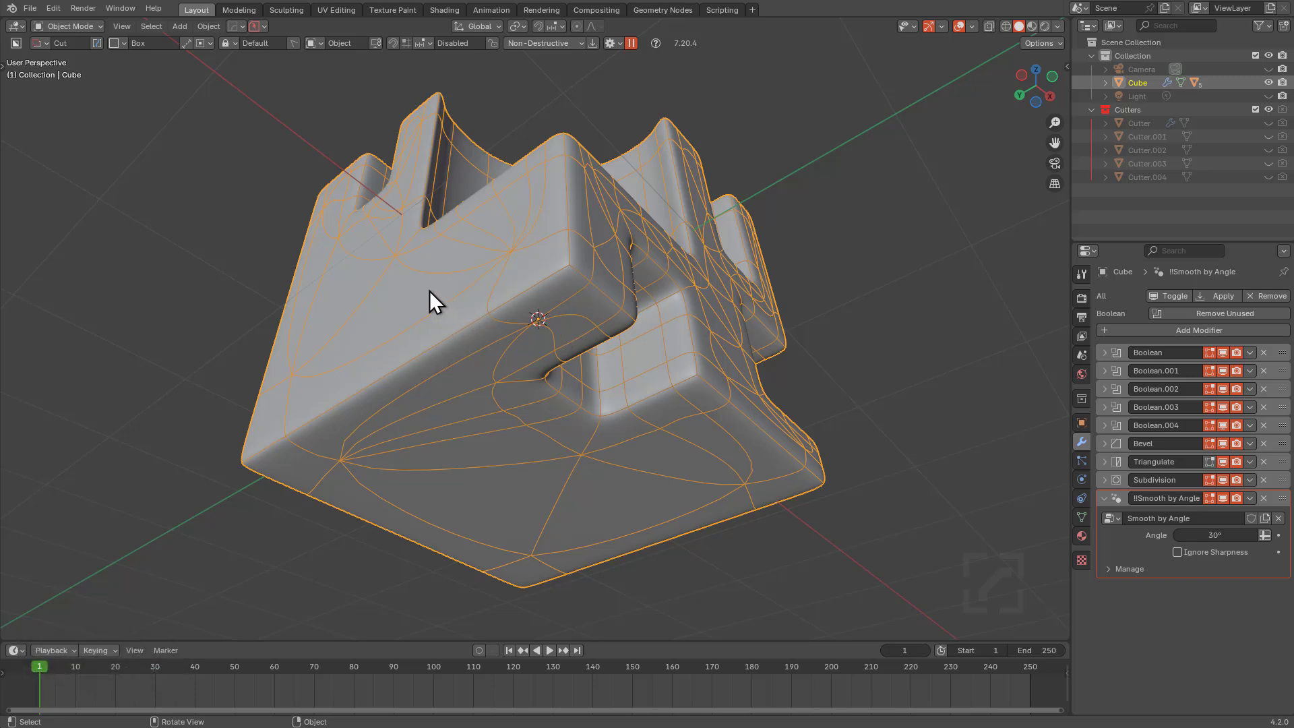
left_click(345, 330)
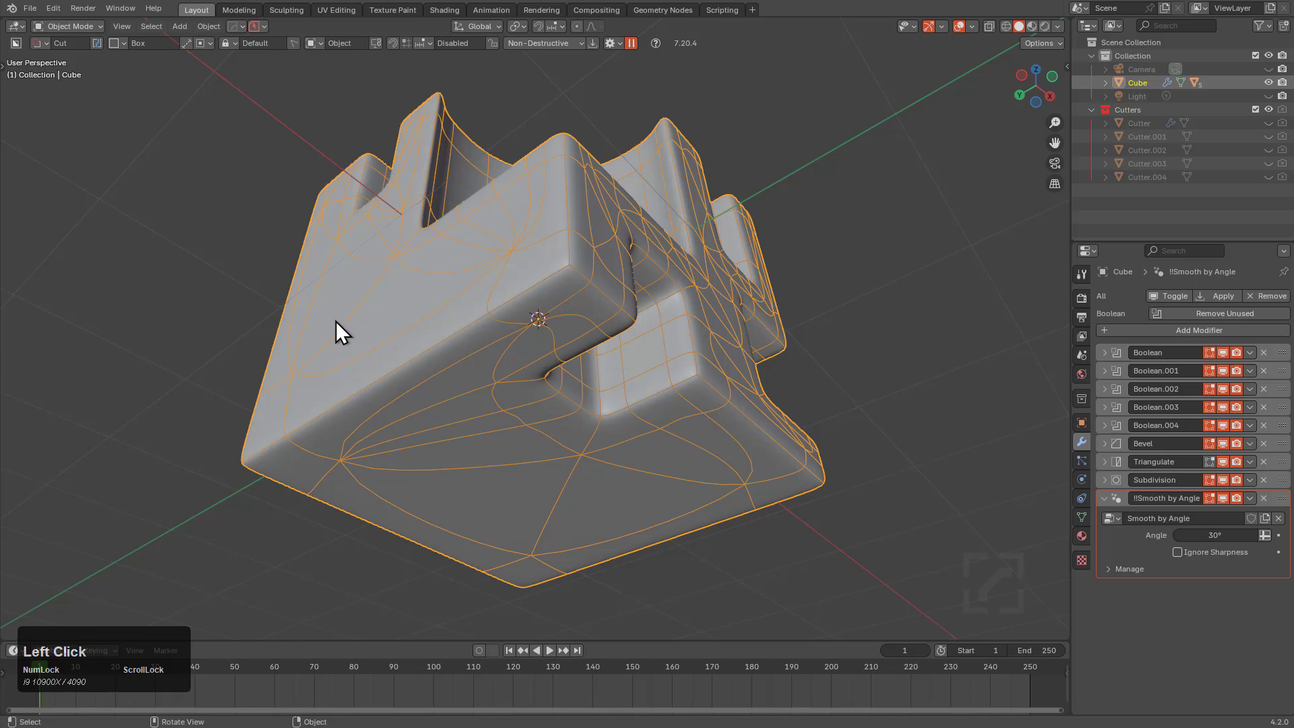
left_click_drag(336, 320, 421, 452)
right_click(422, 452)
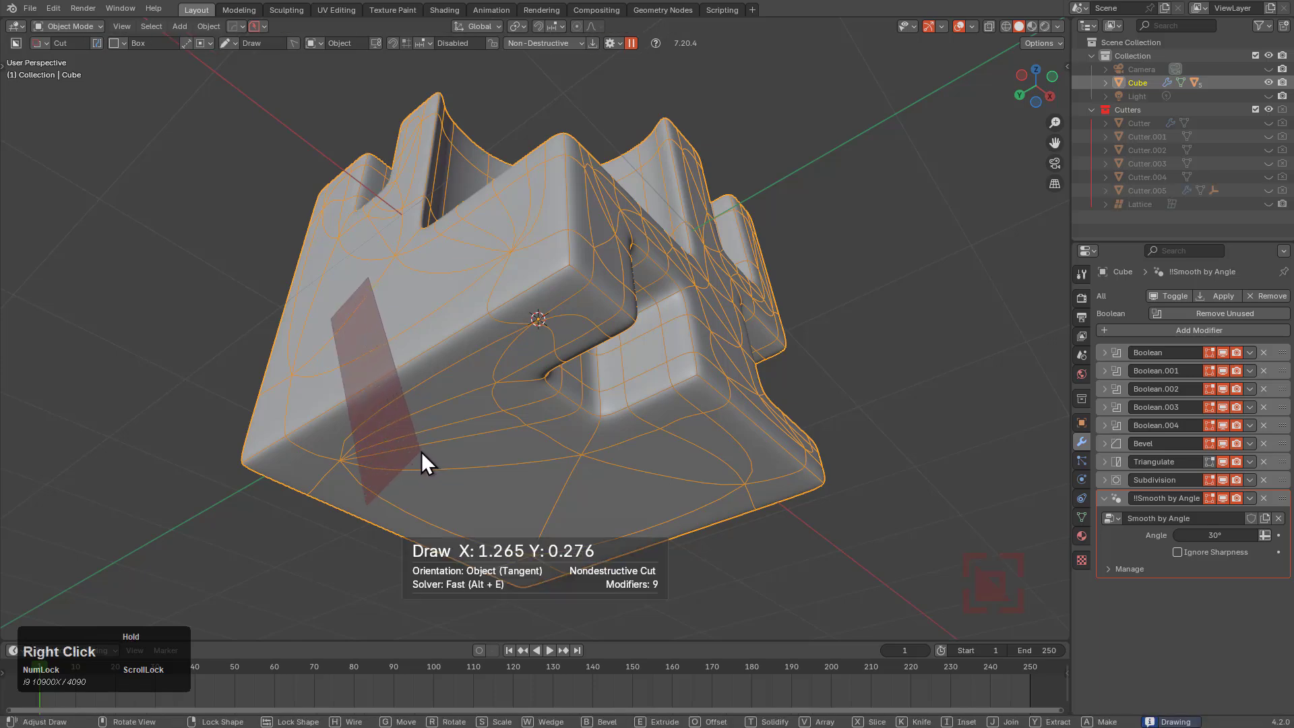
key("shift")
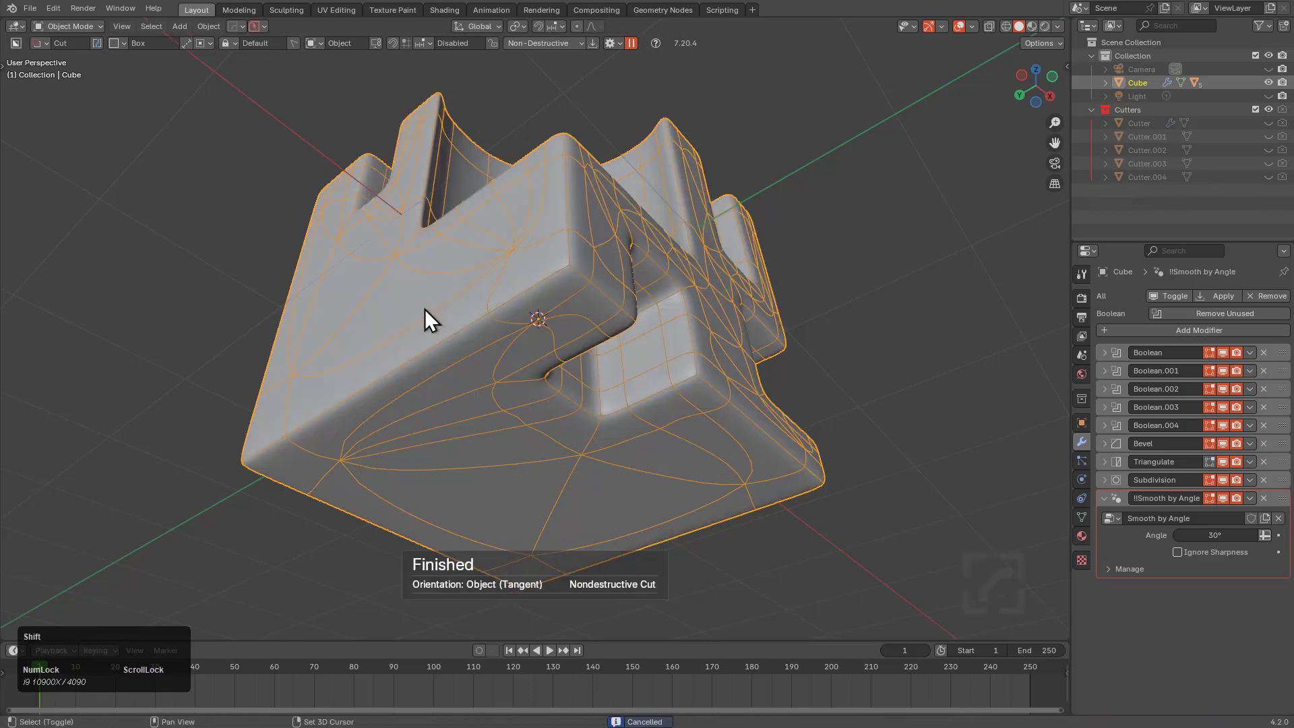
Try a box cut about 0.333 deep across the cube's lower side edge with local orientation and the Exact solver.
key("d")
left_click(455, 329)
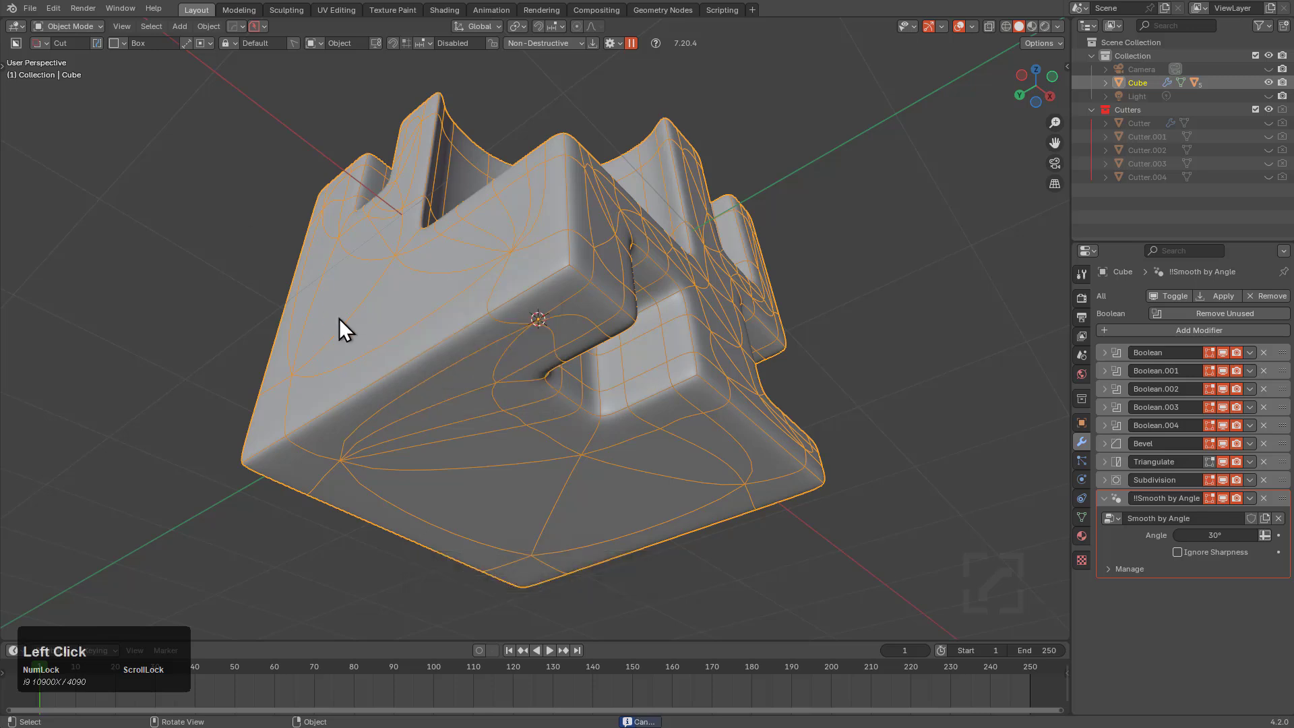
mouse_move(338, 318)
left_mouse_down()
mouse_move(395, 453)
mouse_move(470, 470)
left_mouse_up()
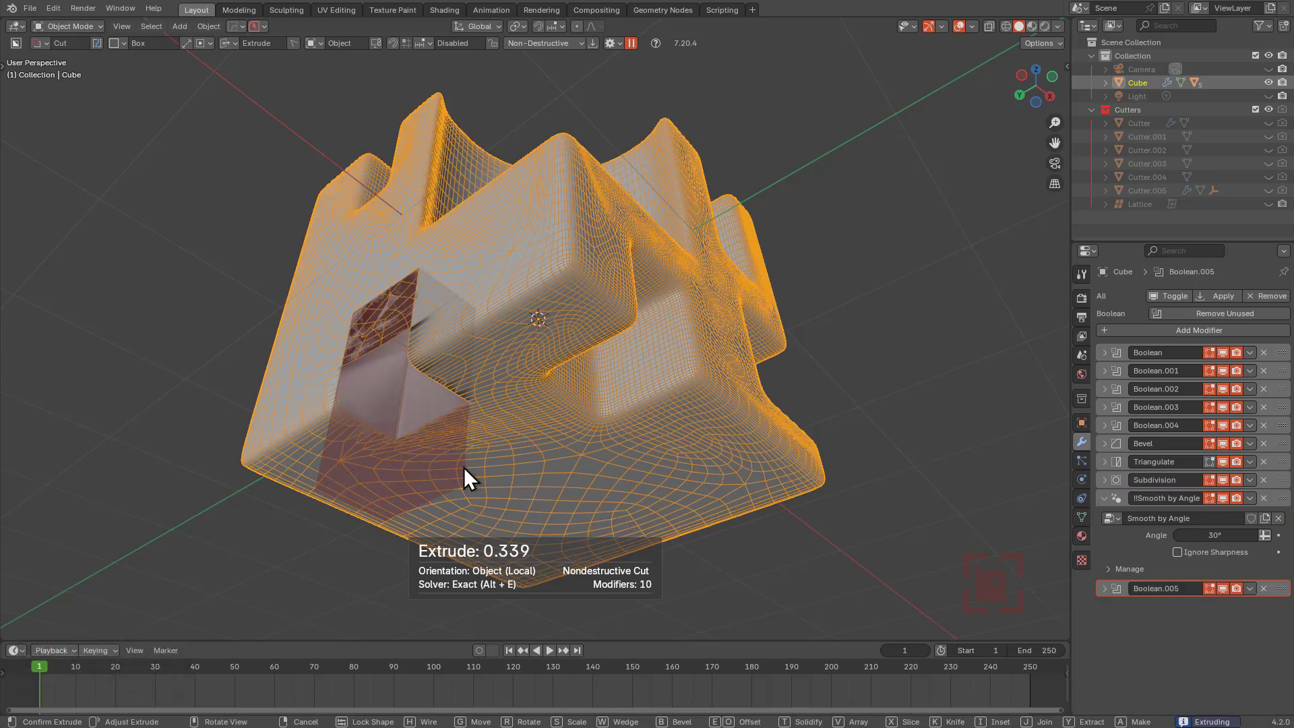
right_click(459, 425)
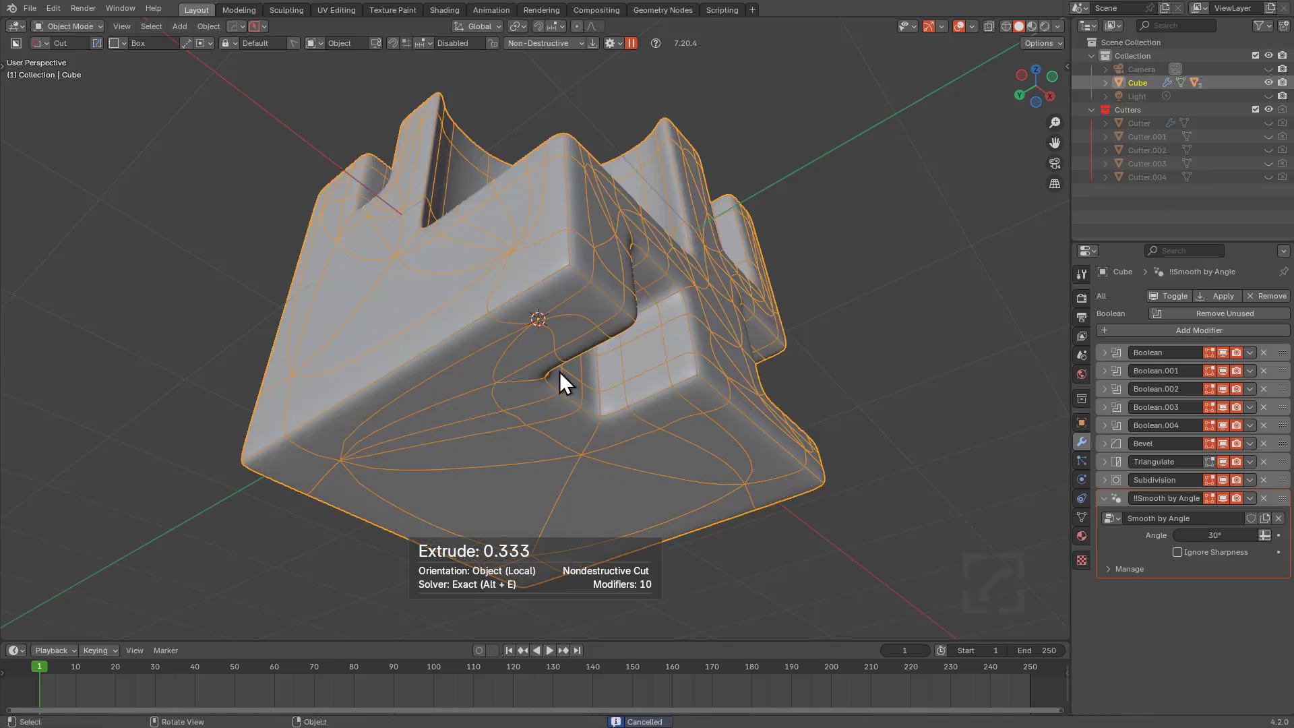
Rename the Subdivision modifier to _Subdivision.
left_click(1180, 481)
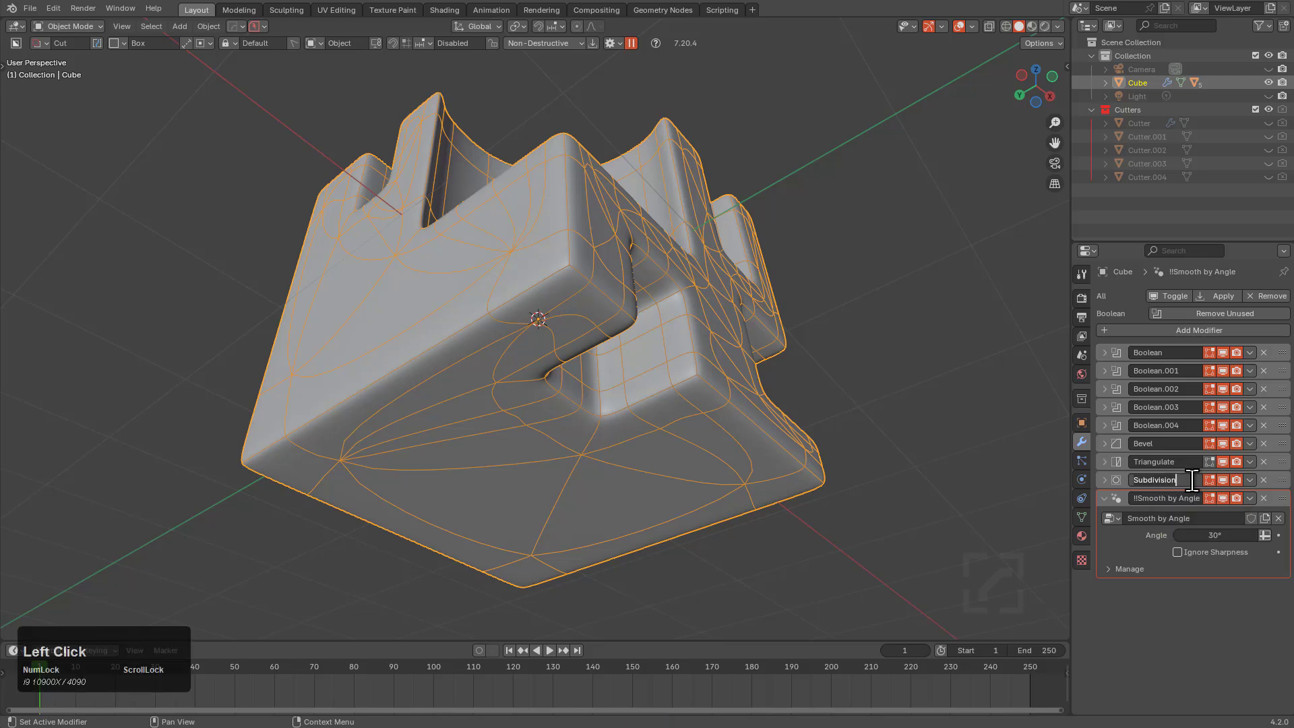
key("Home")
type("_")
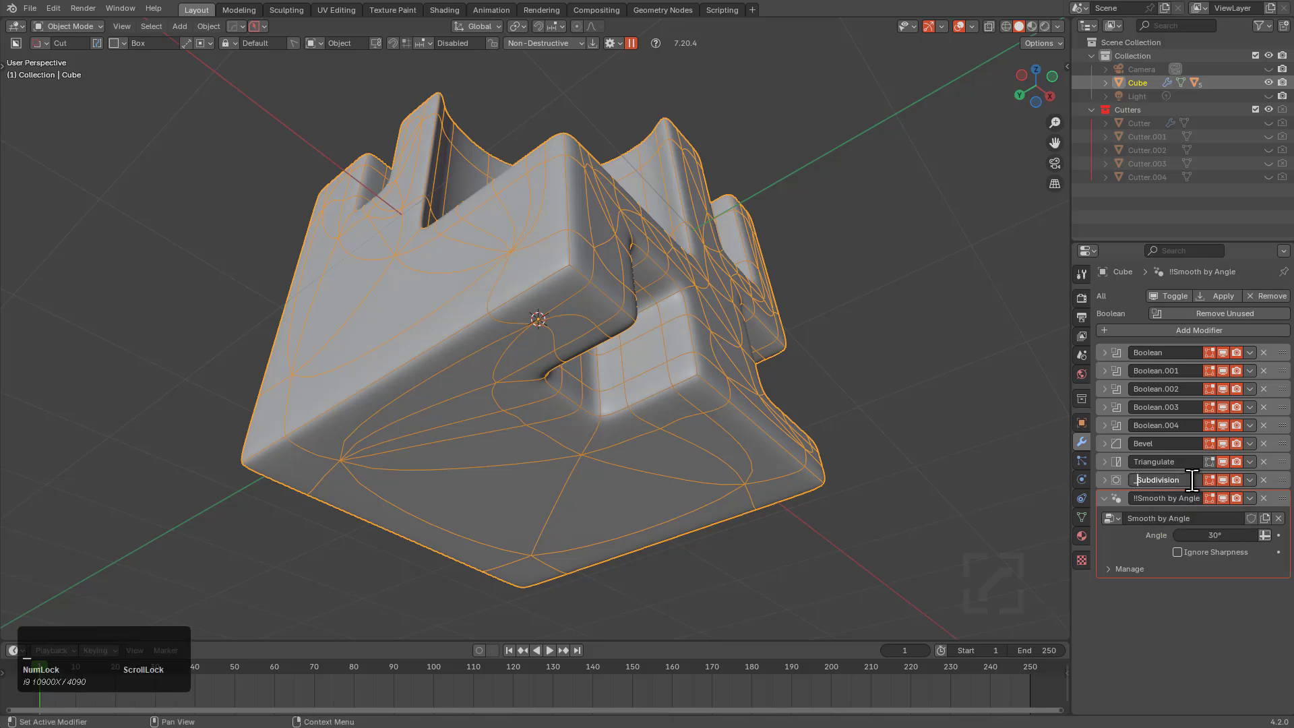
key("Return")
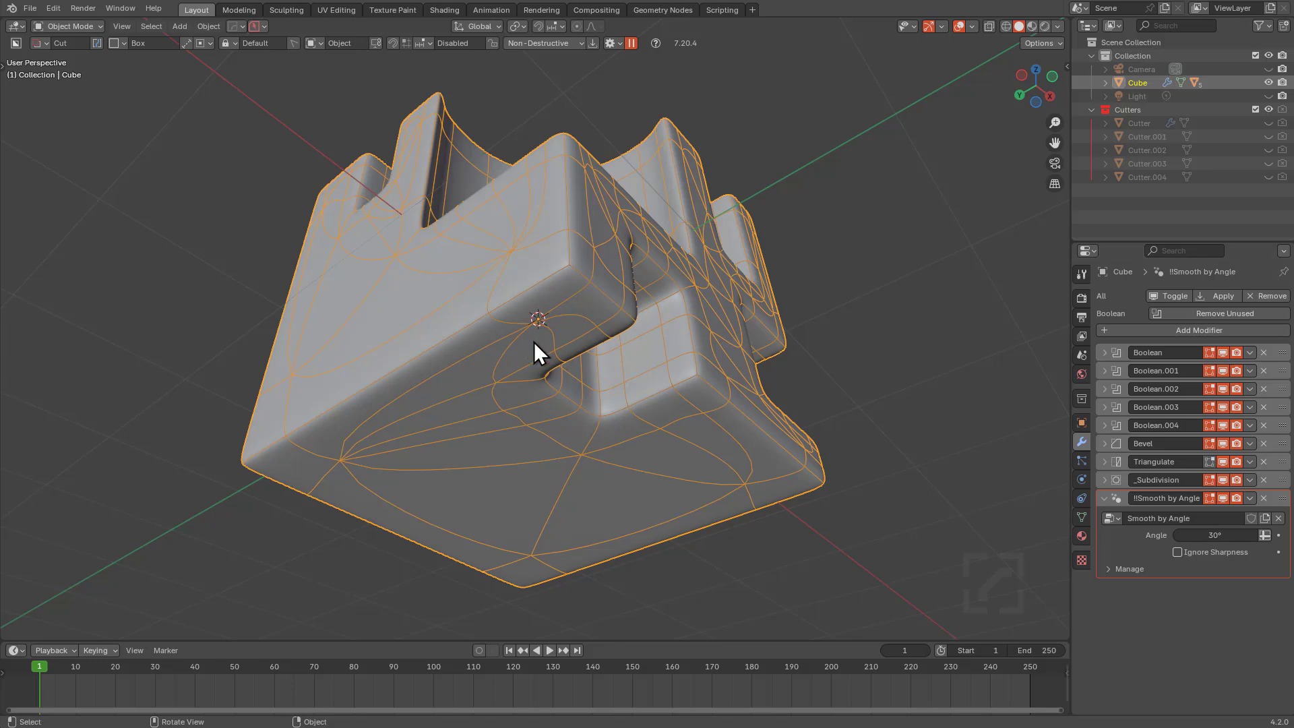
Cut a box notch about 0.269 deep across the cube's lower side edge, placing its Boolean.005 modifier above the Bevel.
mouse_move(373, 309)
left_mouse_down()
mouse_move(436, 388)
mouse_move(422, 404)
mouse_move(488, 423)
left_mouse_up()
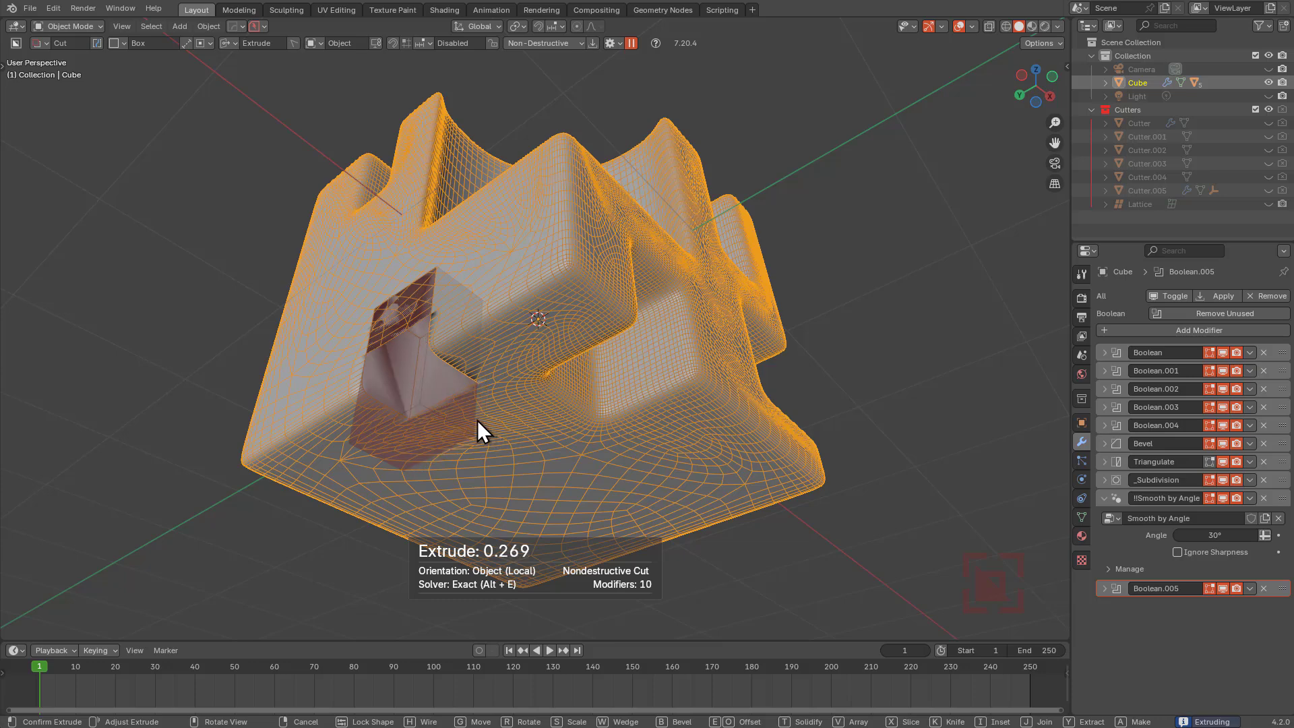
key("shift")
scroll(478, 419, "up", 1, "shift")
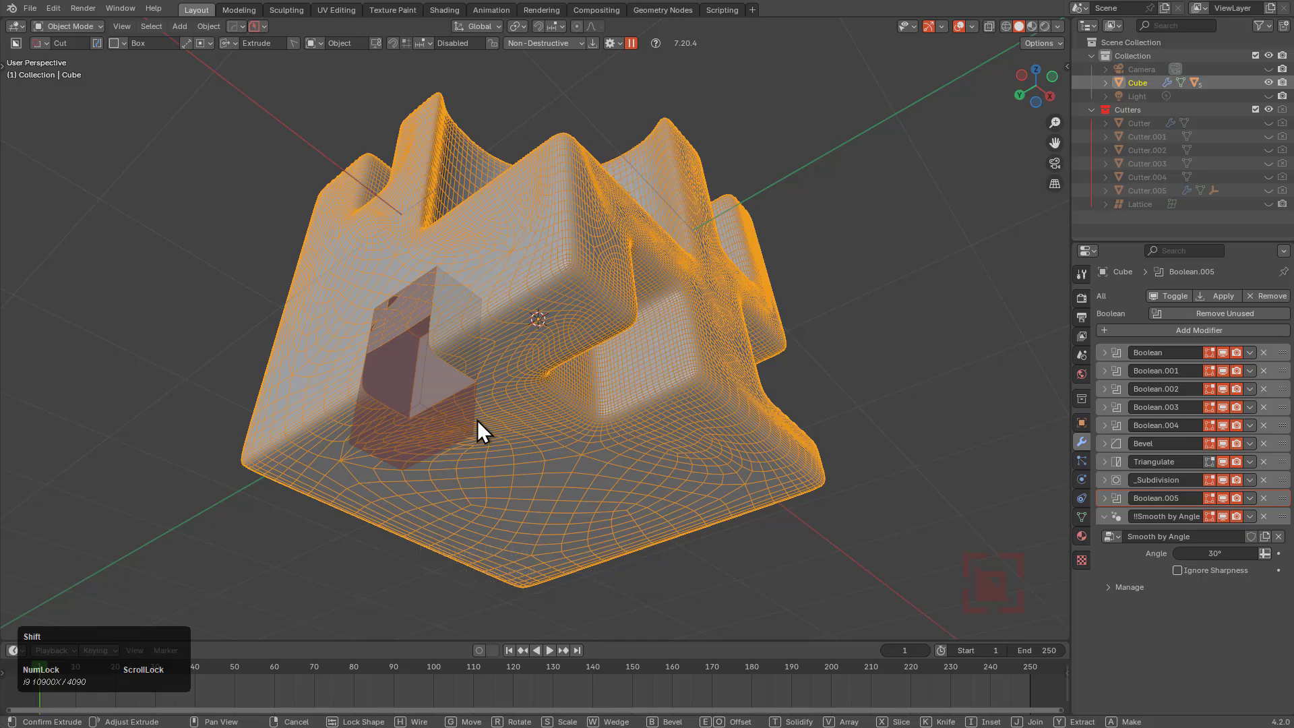
scroll(478, 419, "up", 1, "shift")
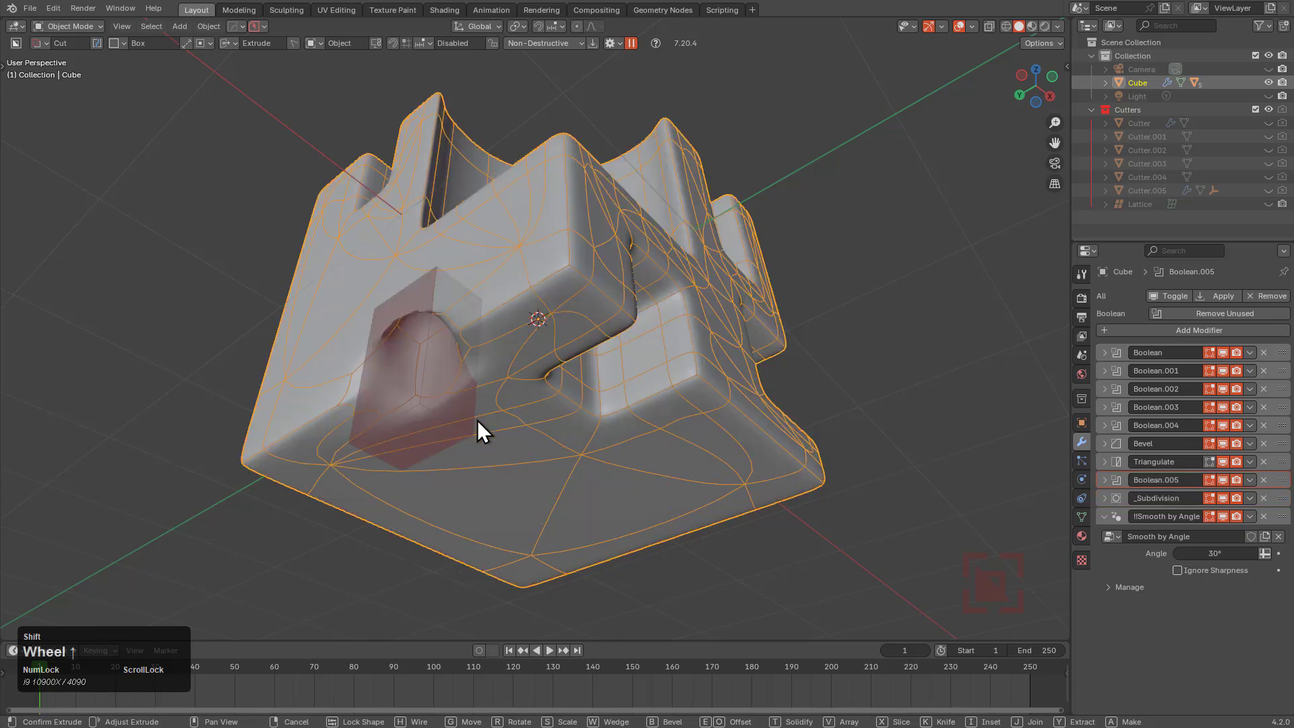
scroll(477, 420, "up", 1, "shift")
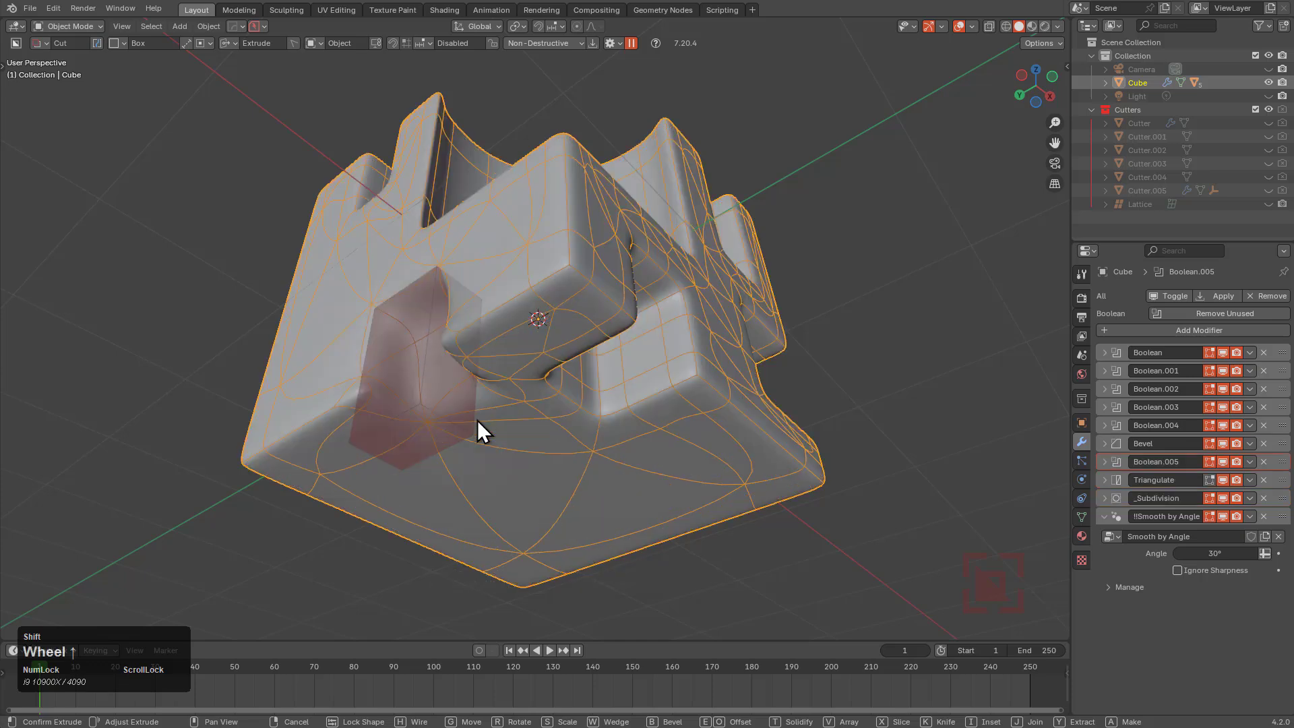
scroll(478, 419, "up", 1, "shift")
left_click(478, 420)
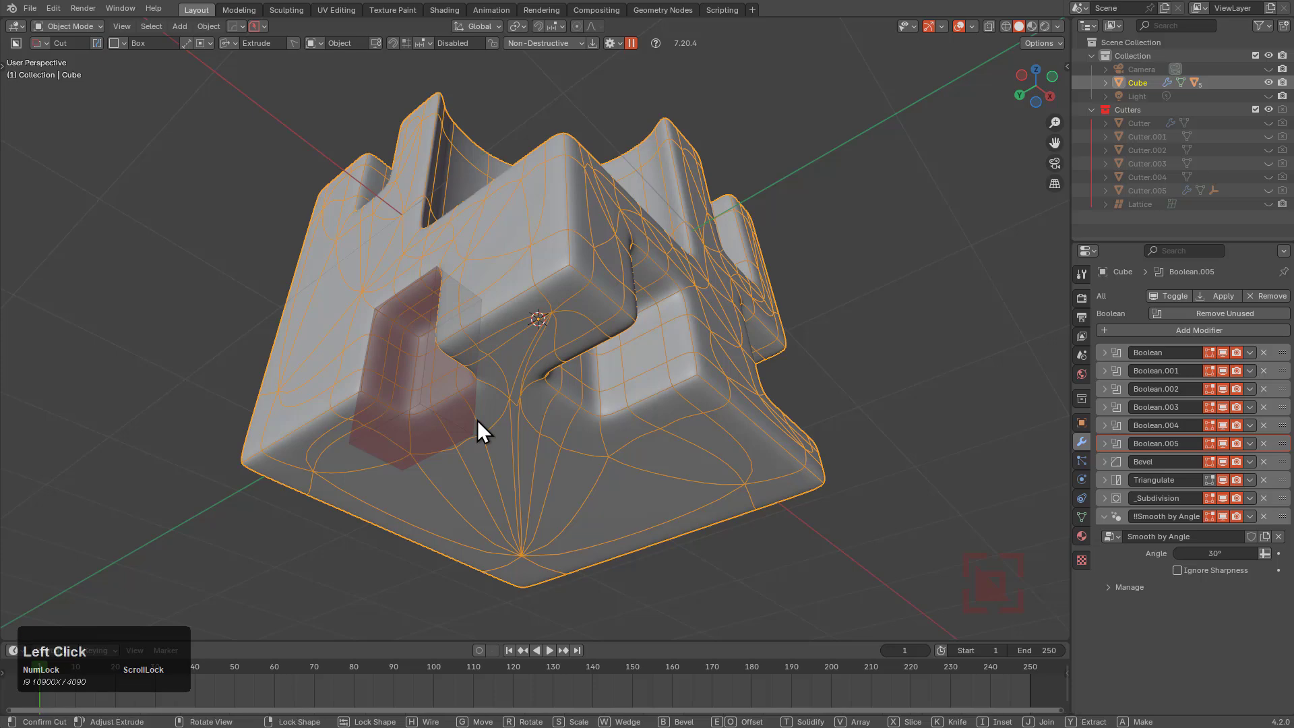
Enable Sort Modifiers in the BoxCutter behavior settings.
middle_click_drag(522, 347, 573, 352)
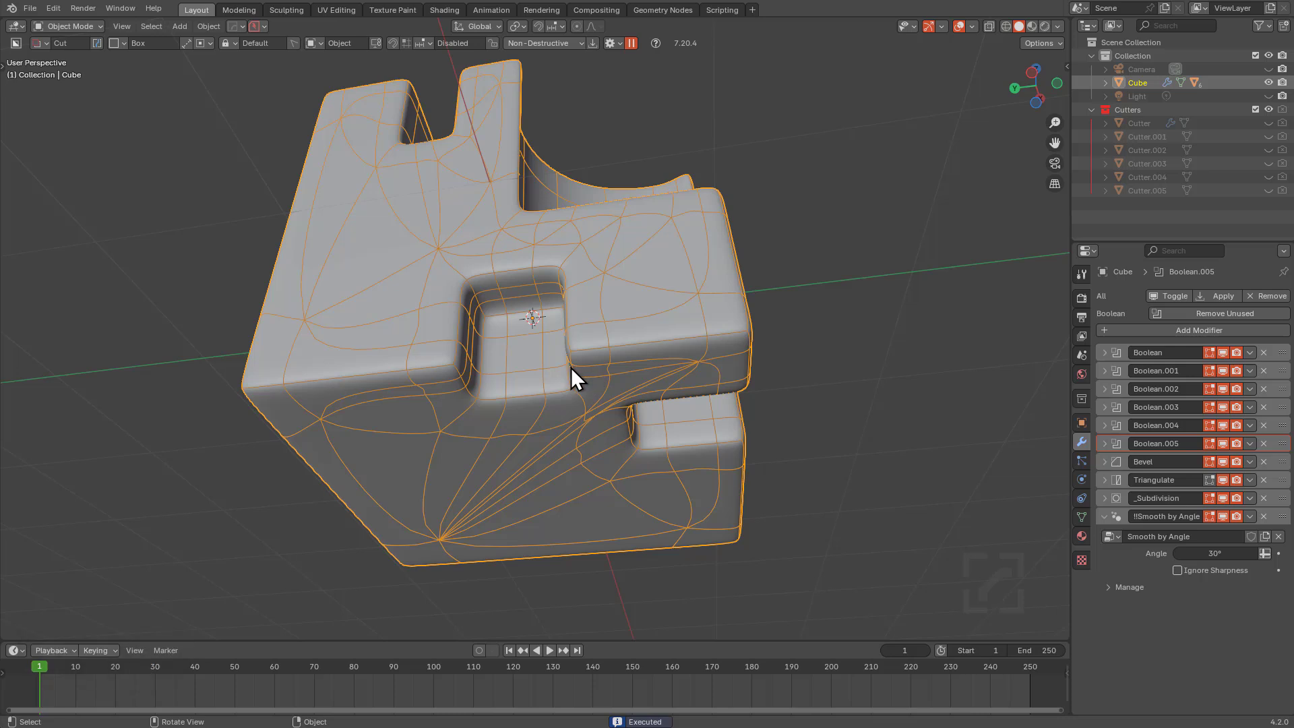
left_click(609, 42)
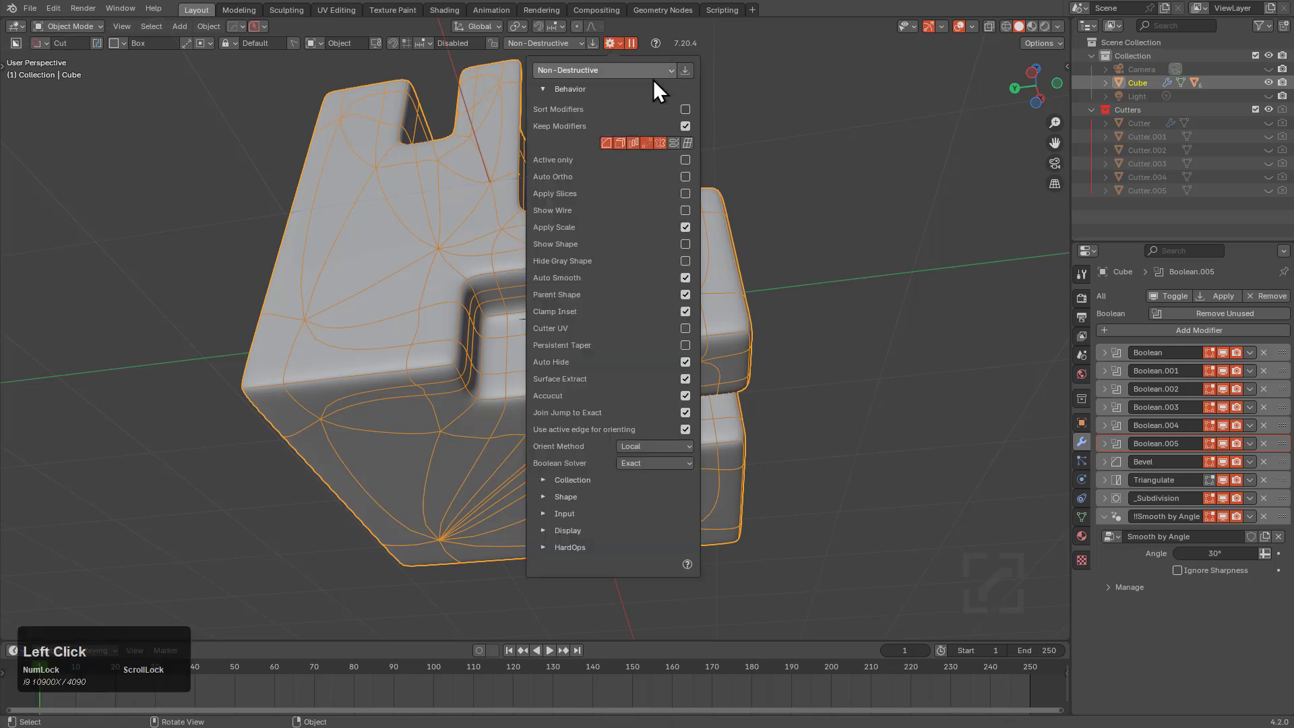
left_click(684, 110)
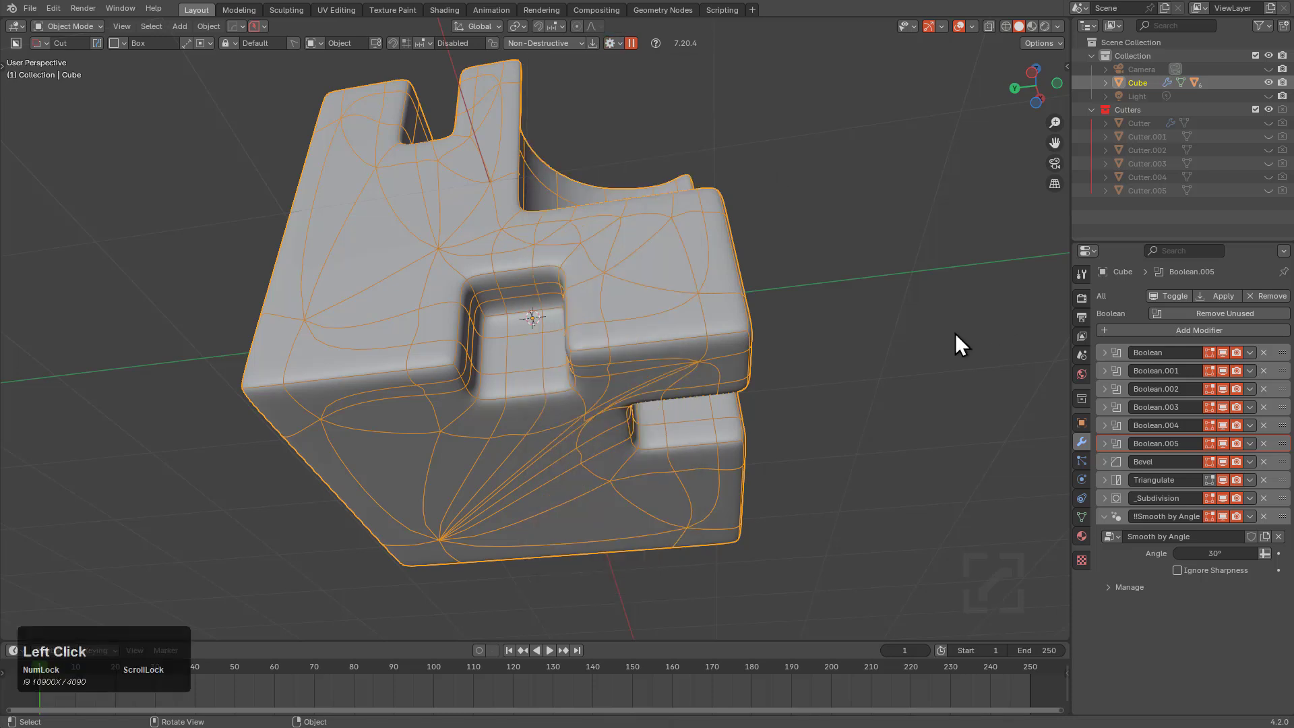
Remove the underscore prefix from the _Subdivision modifier's name.
double_click(1139, 498)
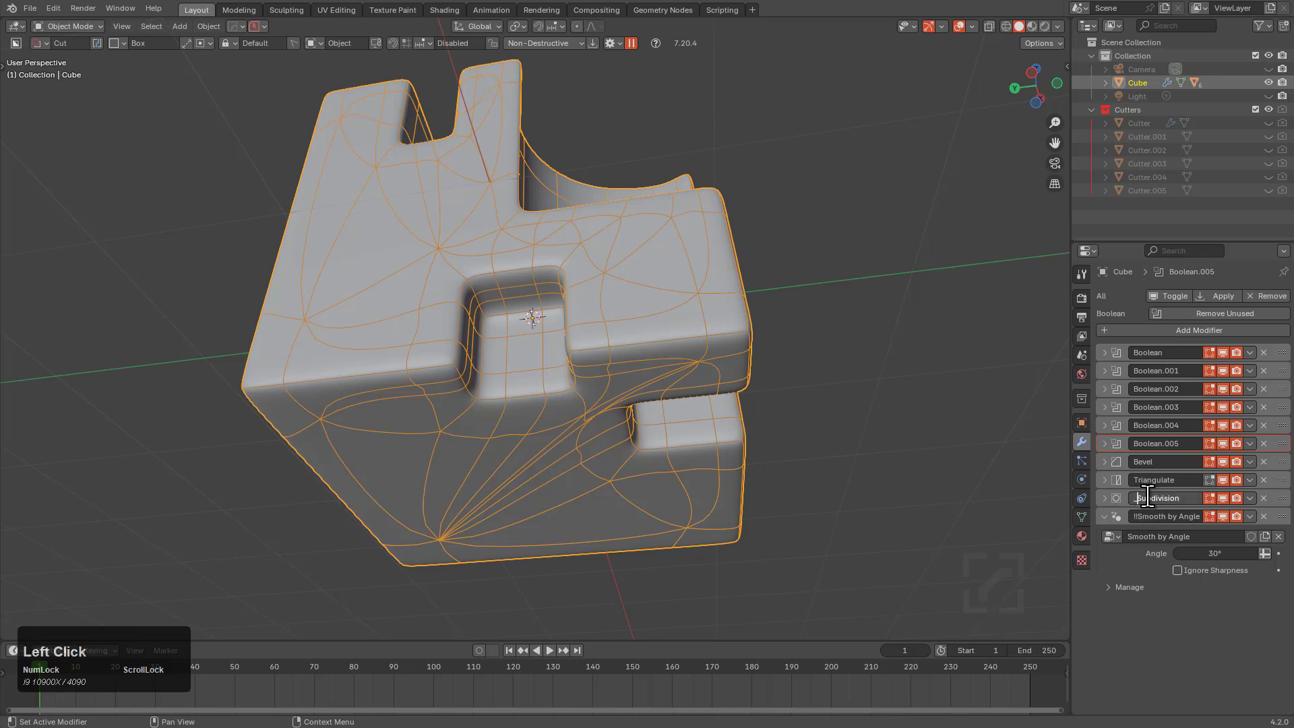
key("Delete")
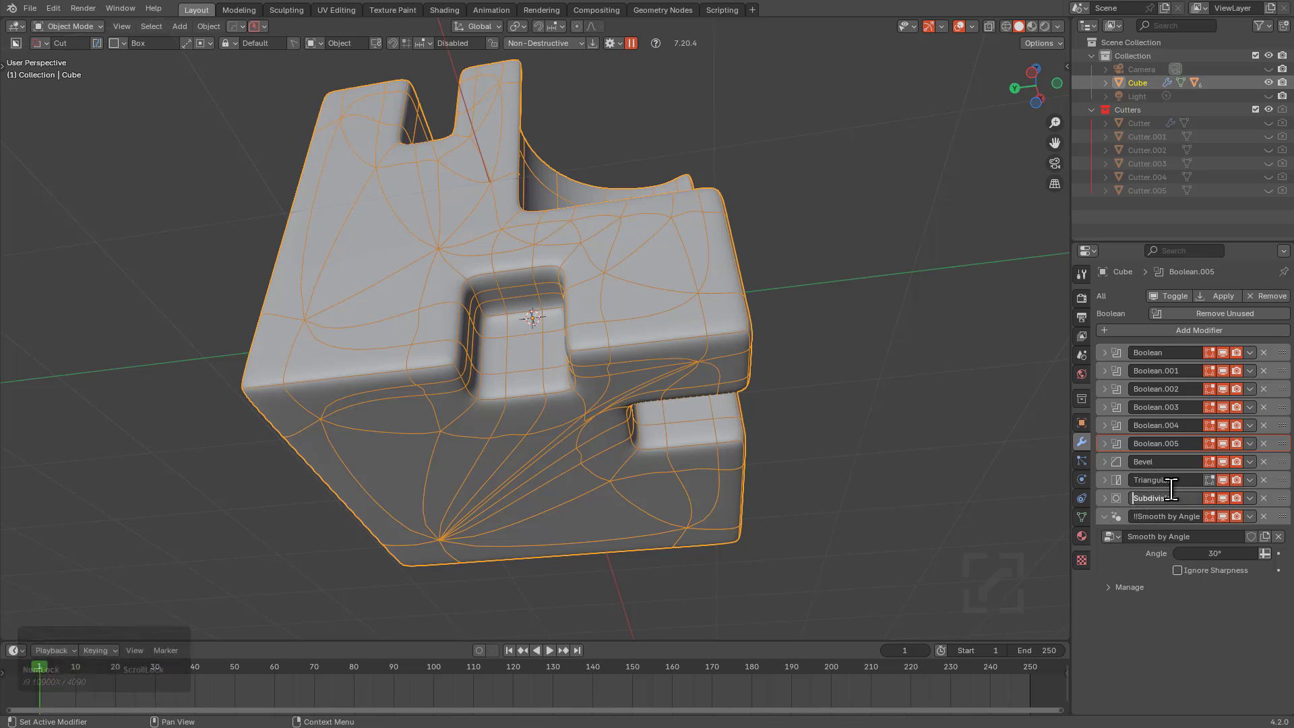
key("Return")
Rename the Boolean.005 modifier to _Boolean.005.
double_click(1199, 460)
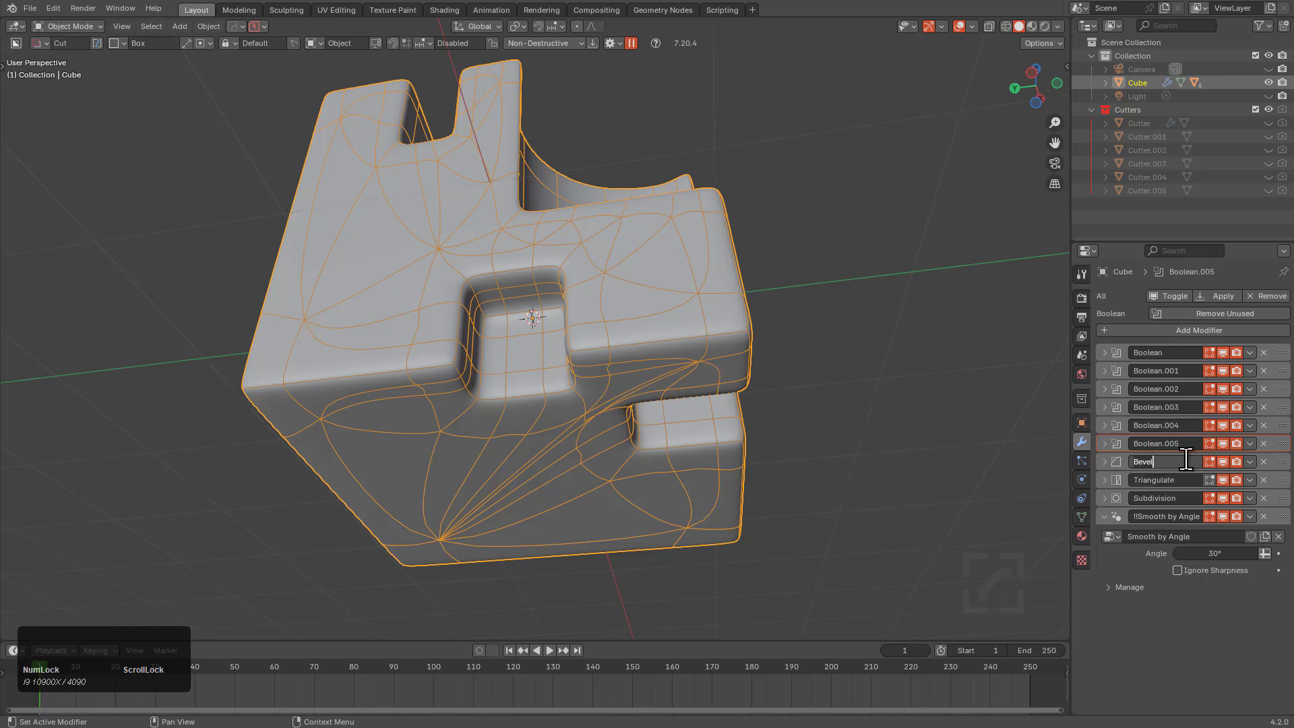
double_click(1164, 444)
key("Home")
type("_")
key("Return")
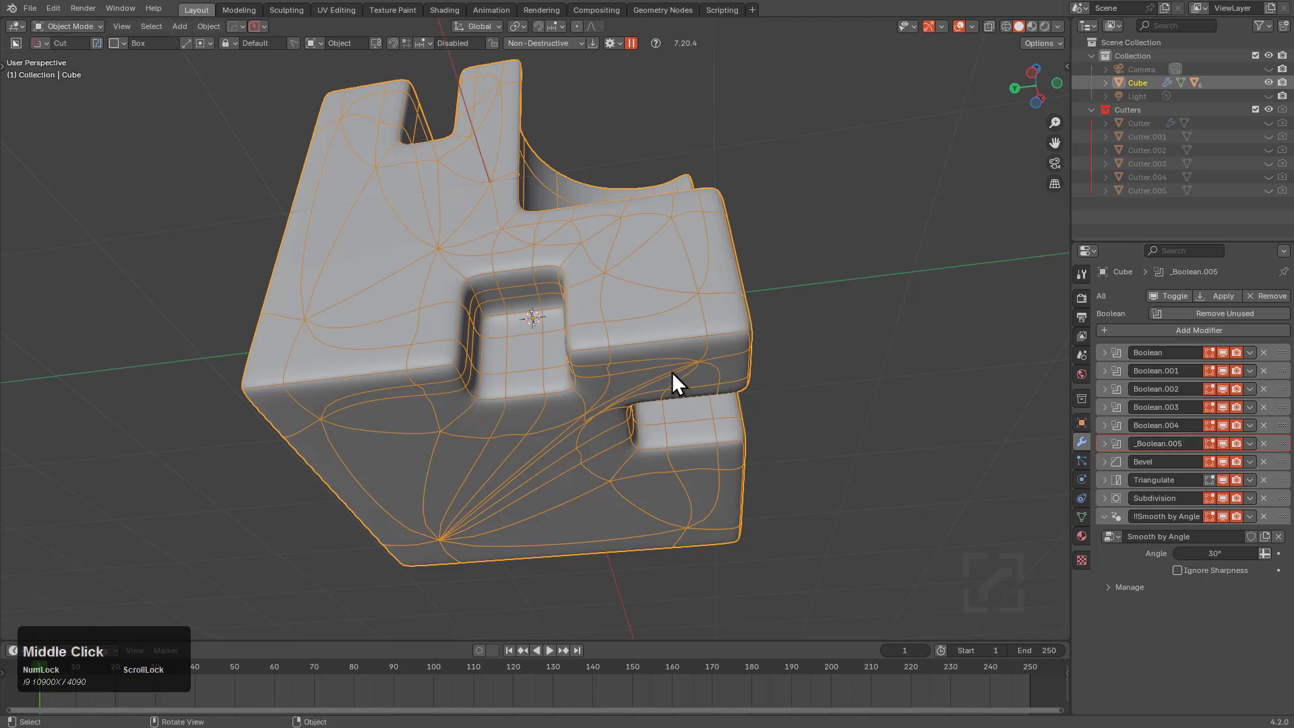
Try a box cut about 0.238 deep across the cube's side edge, then cancel it and undo the modifier renames.
middle_click_drag(672, 372, 457, 277)
mouse_move(337, 257)
left_mouse_down()
mouse_move(377, 362)
mouse_move(361, 355)
mouse_move(389, 386)
left_mouse_up()
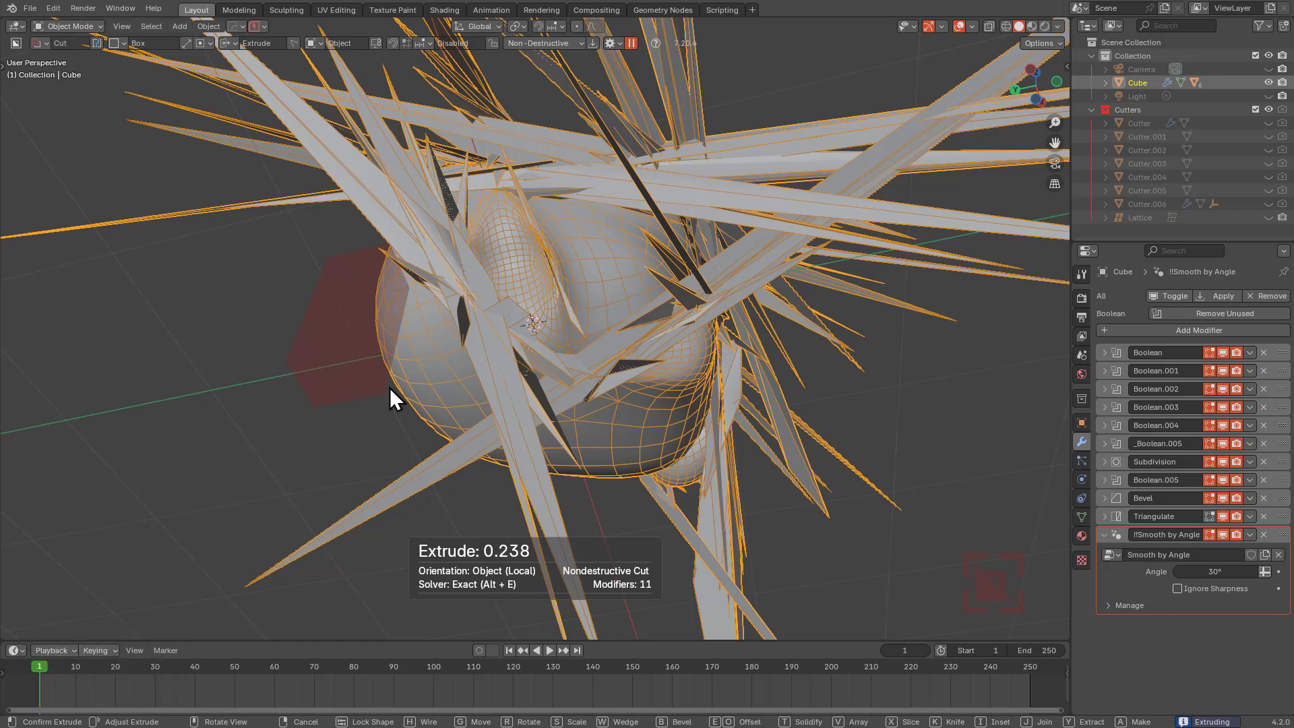
right_click(389, 386)
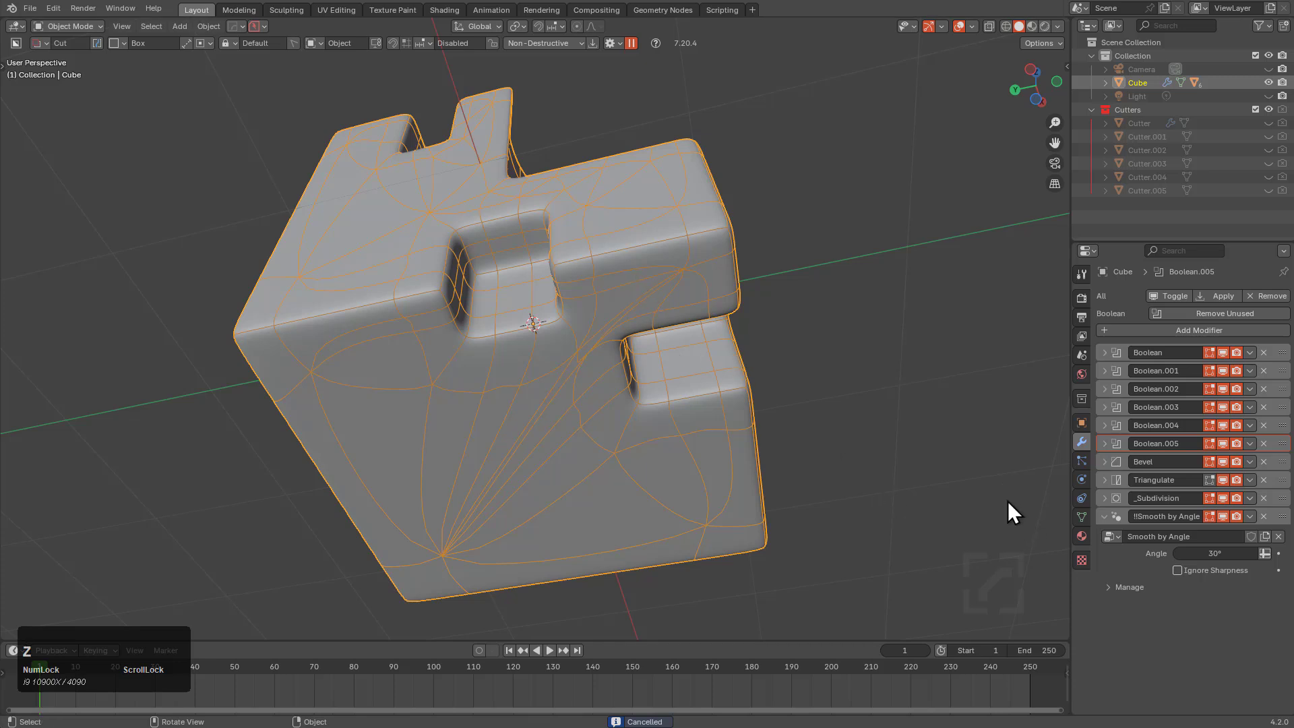
Rename the _Subdivision modifier back to Subdivision.
left_click(1157, 501)
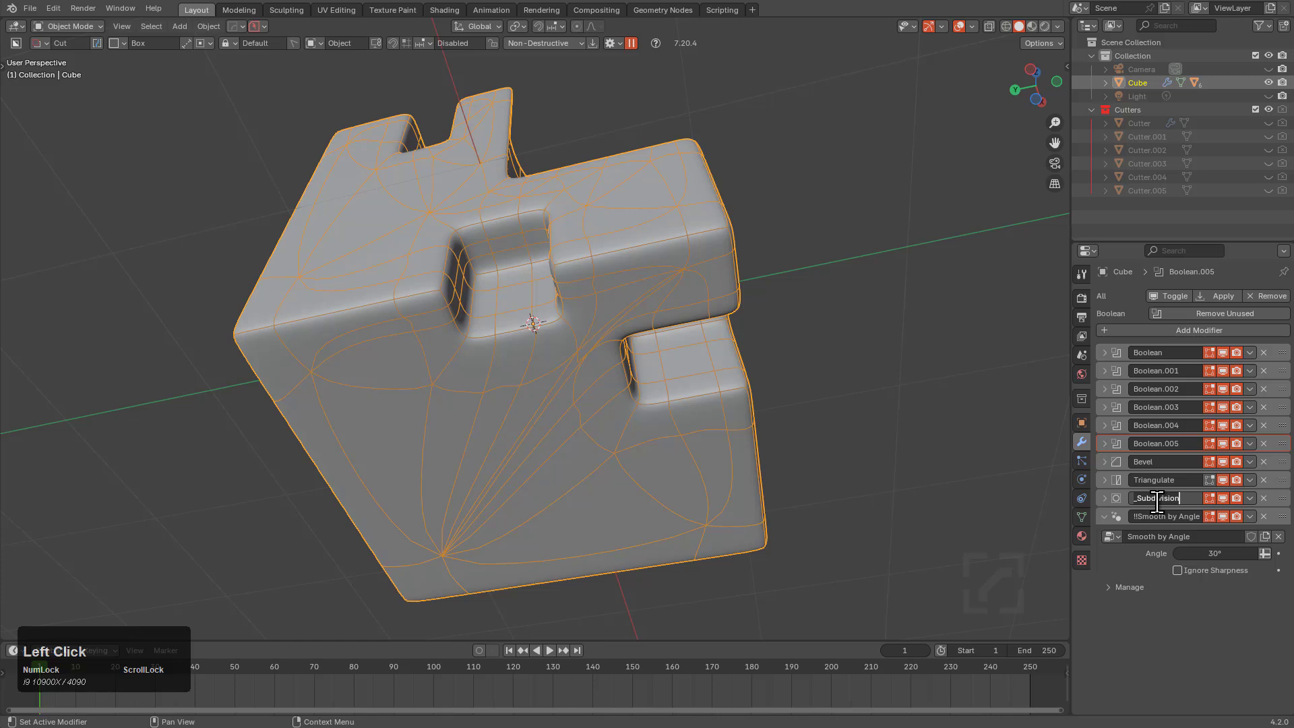
key("KP_Add")
left_click(1156, 518)
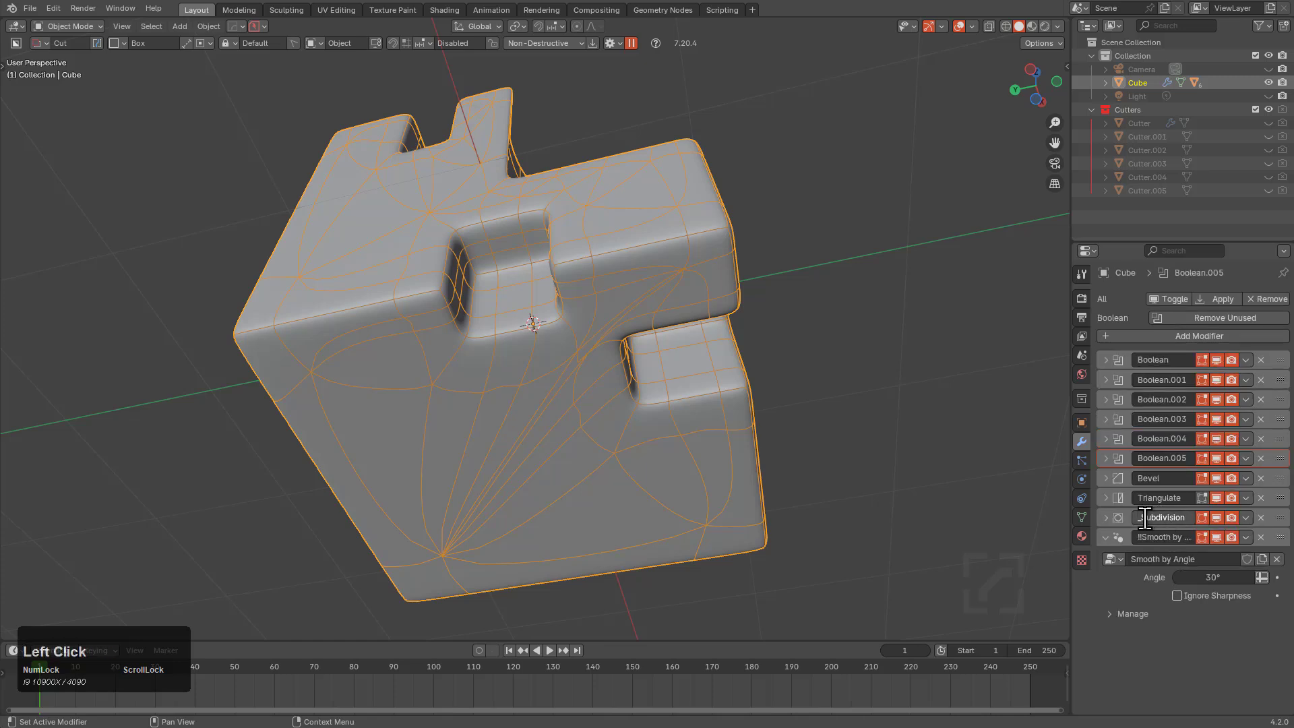
key("Home")
key("Delete")
key("Return")
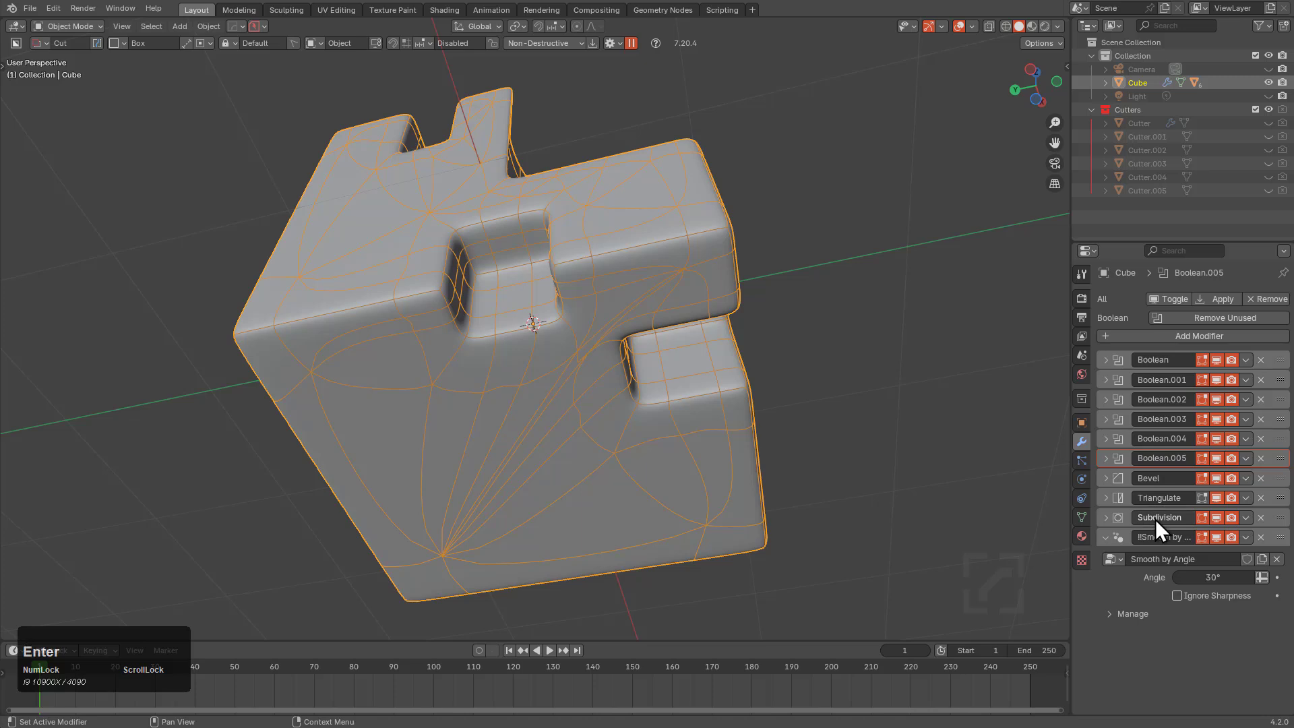
Enable Subdivision among BoxCutter's sorted modifier types and cut a box notch about 0.380 deep across the cube's edge.
left_click(612, 43)
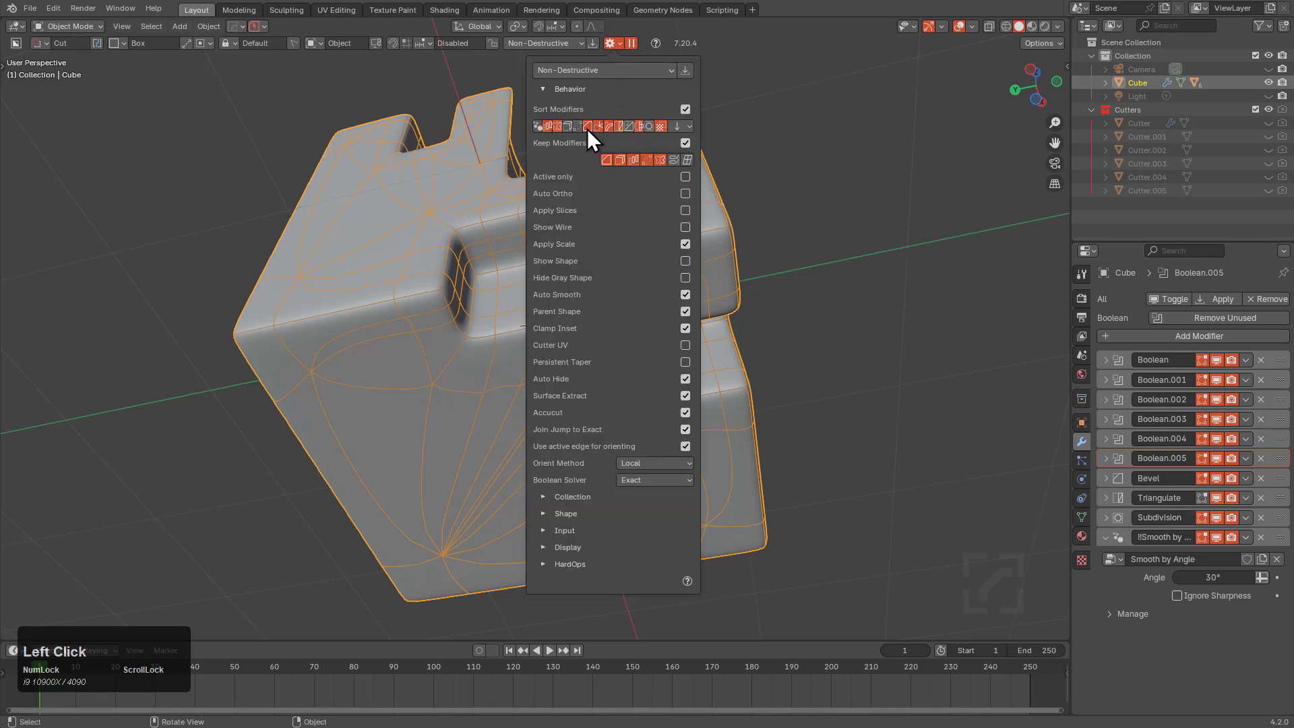
left_click(650, 127)
left_click_drag(334, 254, 360, 349)
left_click_drag(401, 398, 408, 401)
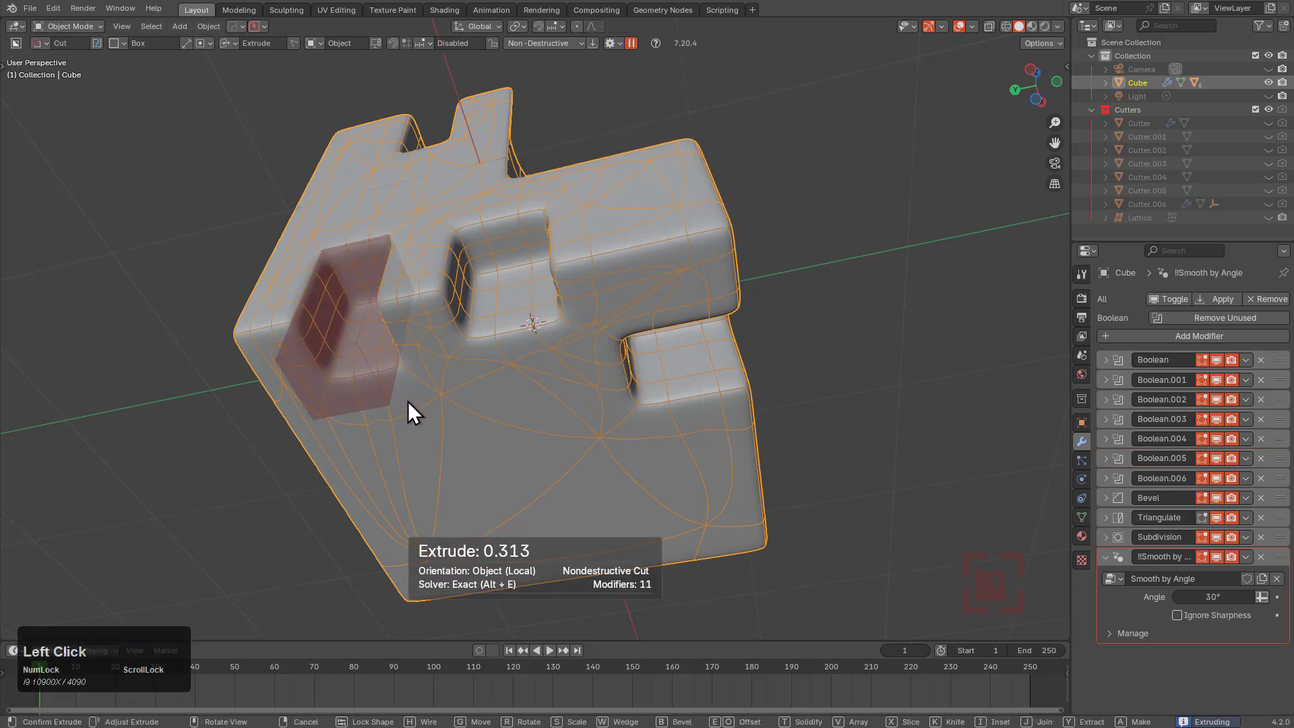
Cut two adjacent box notches, about 0.445 and 0.439 deep, across the edge on another side of the cube.
mouse_move(428, 381)
middle_mouse_down()
mouse_move(485, 389)
mouse_move(551, 341)
middle_mouse_up()
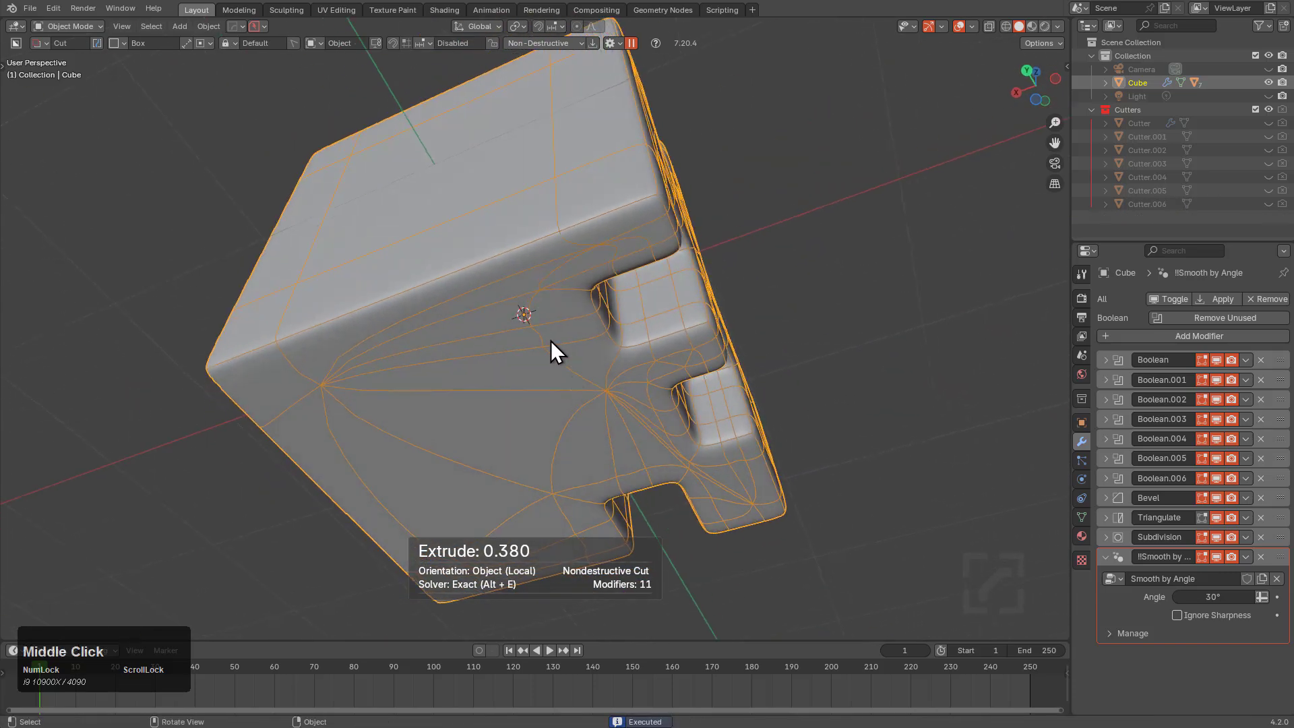
mouse_move(439, 205)
left_mouse_down()
mouse_move(506, 290)
mouse_move(503, 325)
mouse_move(548, 381)
left_mouse_up()
left_click(546, 380)
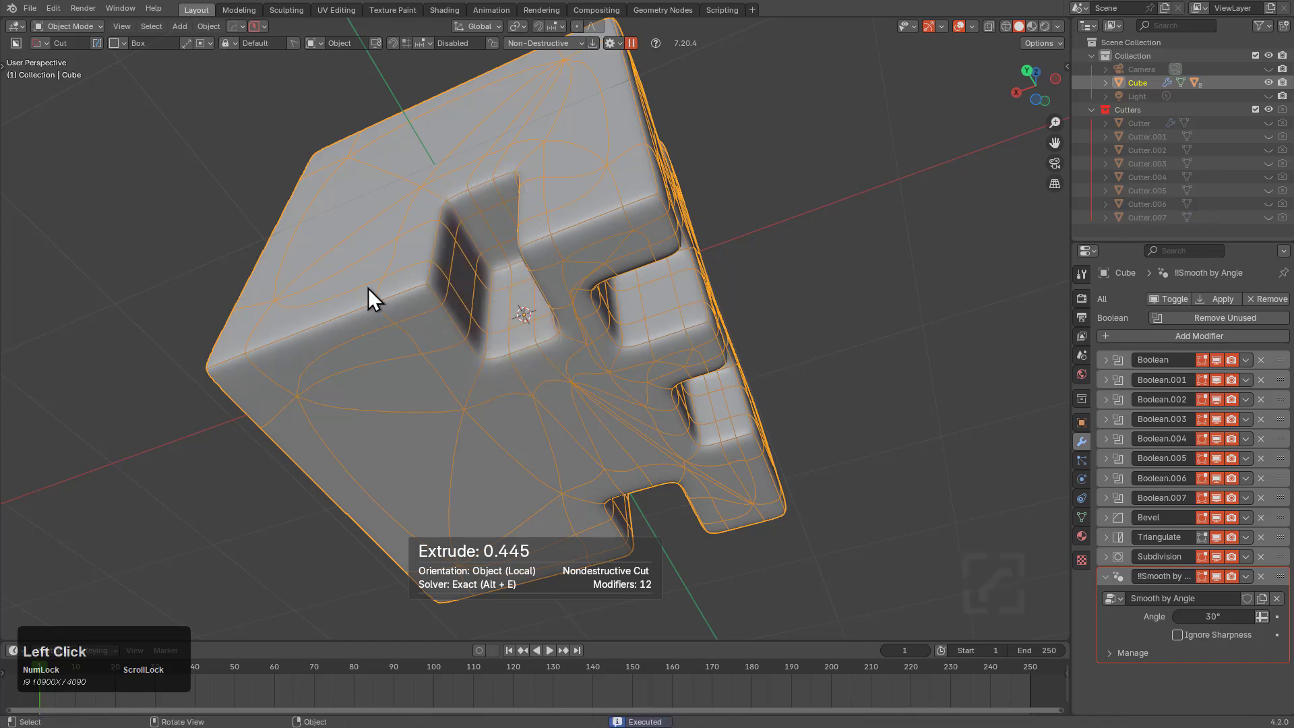
mouse_move(333, 196)
left_mouse_down()
mouse_move(377, 348)
mouse_move(353, 351)
mouse_move(450, 410)
left_mouse_up()
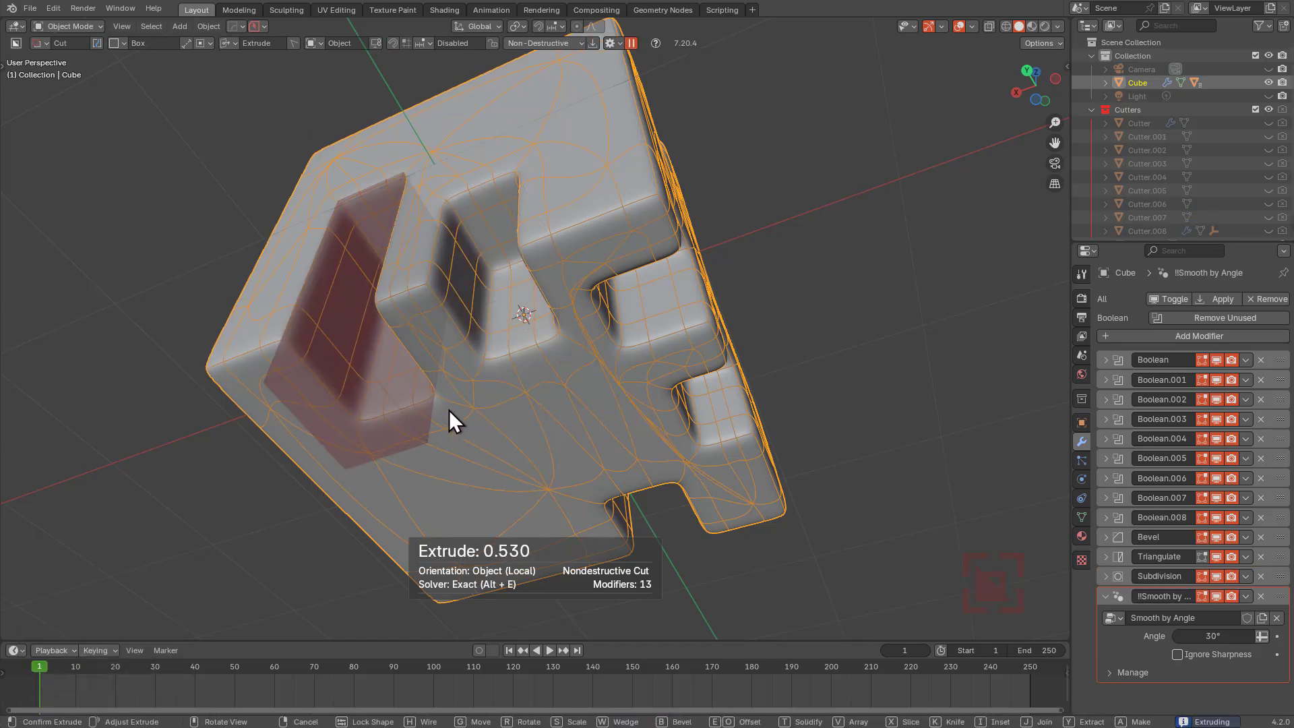
left_click(441, 375)
Bring up the Cutter.008 shape with Ever Scroll, scale it along global X and move it about 0.054 m along global Y.
middle_click_drag(441, 376, 486, 367)
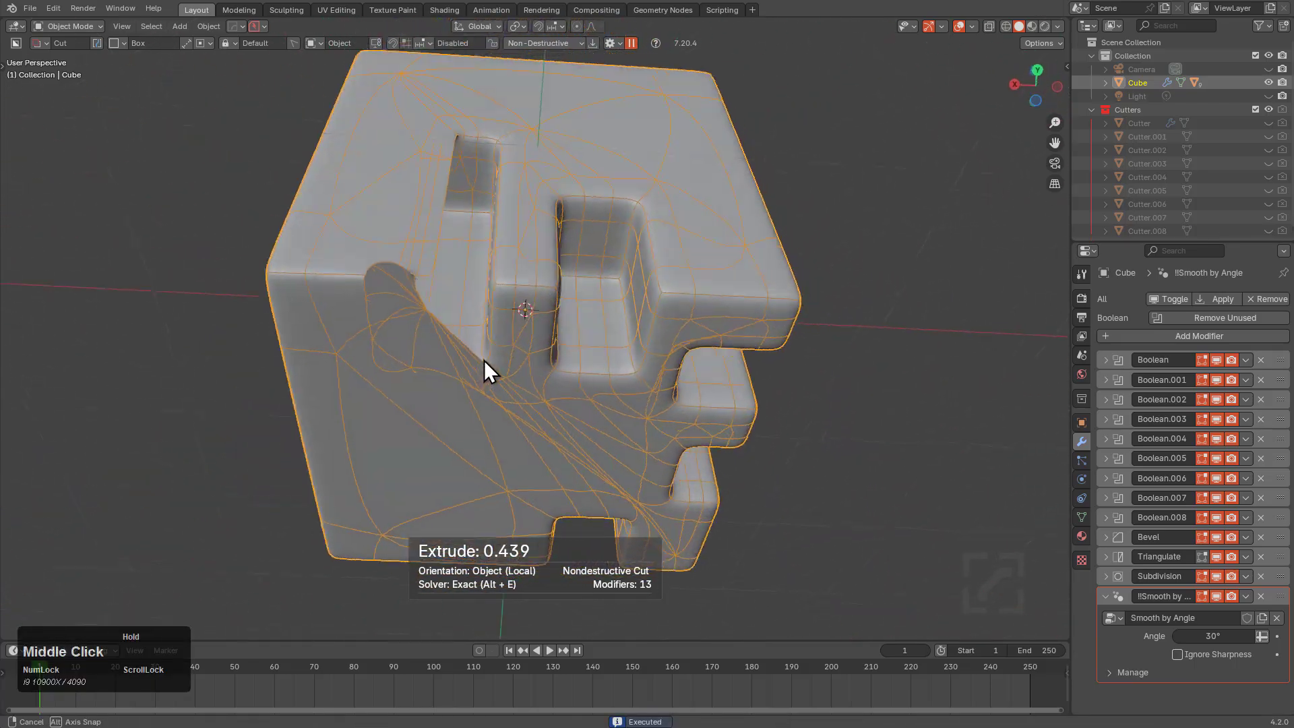
scroll(370, 334, "up", 2)
key("q")
left_click(443, 264)
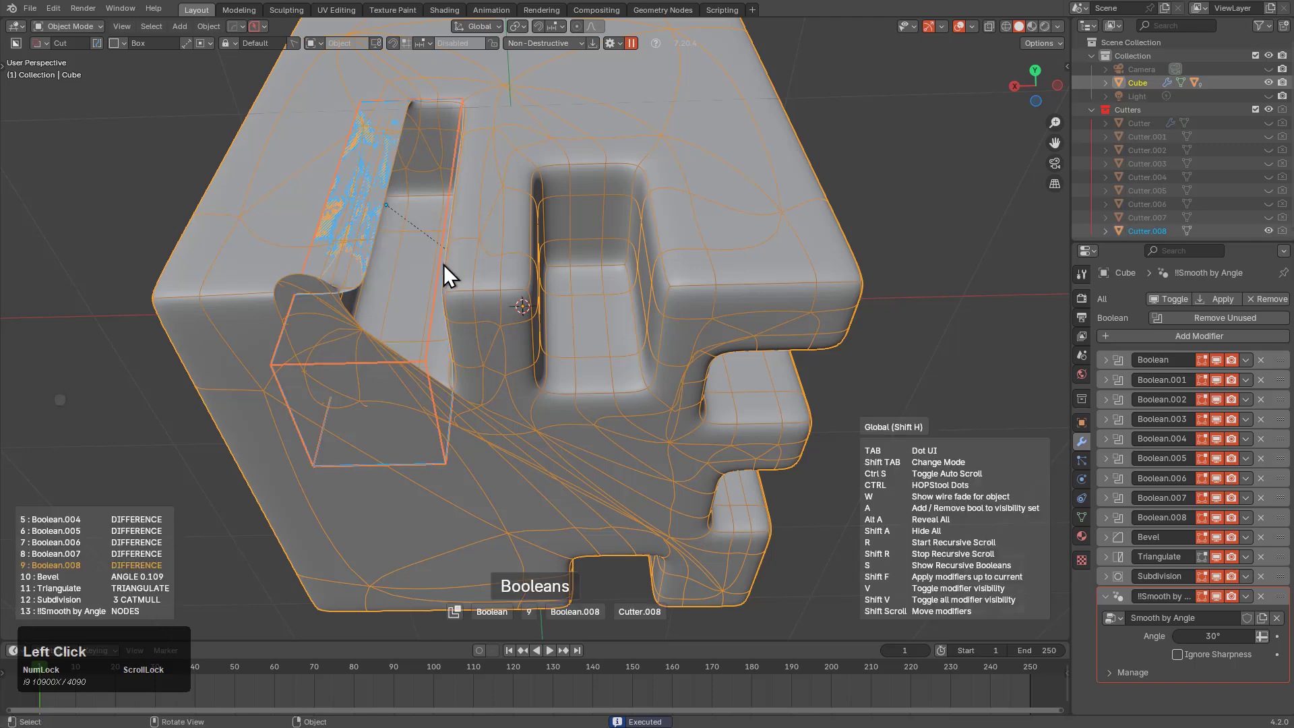
middle_click_drag(447, 267, 437, 288)
key("s")
key("x")
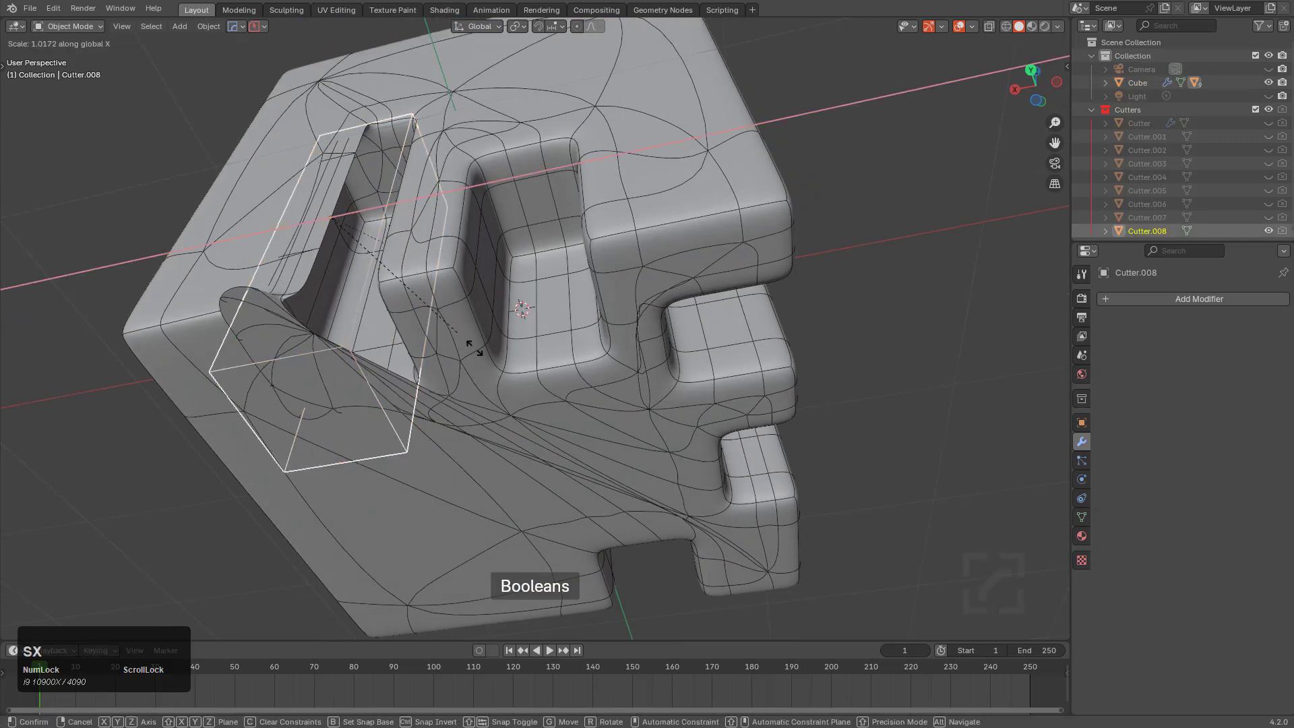
key("y")
left_click(475, 361)
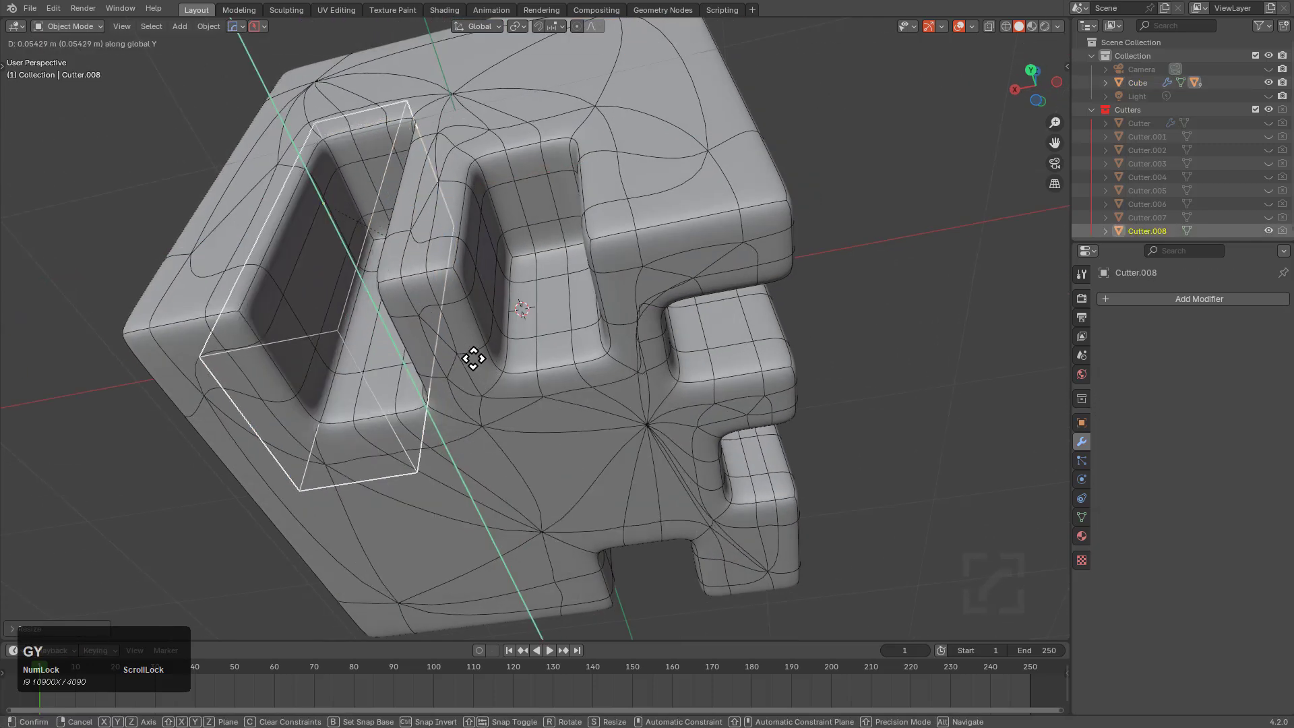
Cut a narrow box notch about 0.157 deep across the long uncut edge on the next side of the cube.
middle_click_drag(473, 366, 547, 263)
scroll(546, 264, "down", 1)
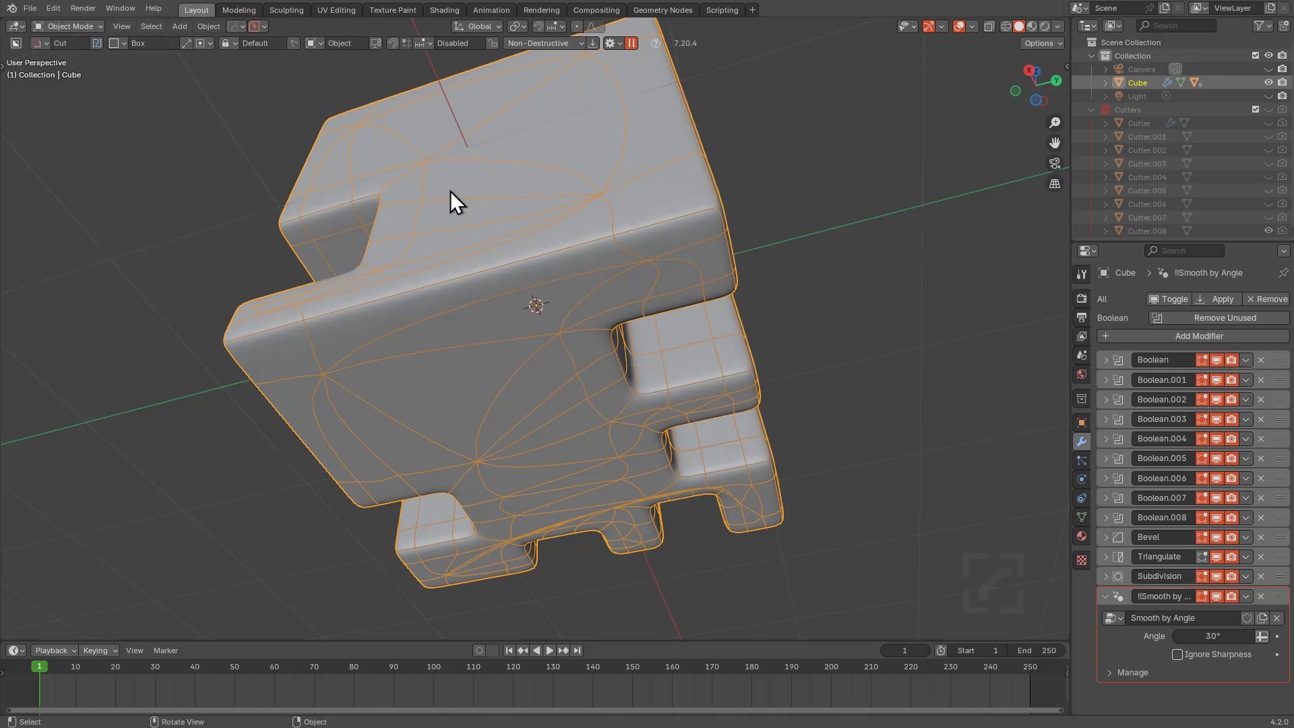
mouse_move(465, 177)
left_mouse_down()
mouse_move(537, 264)
mouse_move(519, 339)
mouse_move(532, 356)
left_mouse_up()
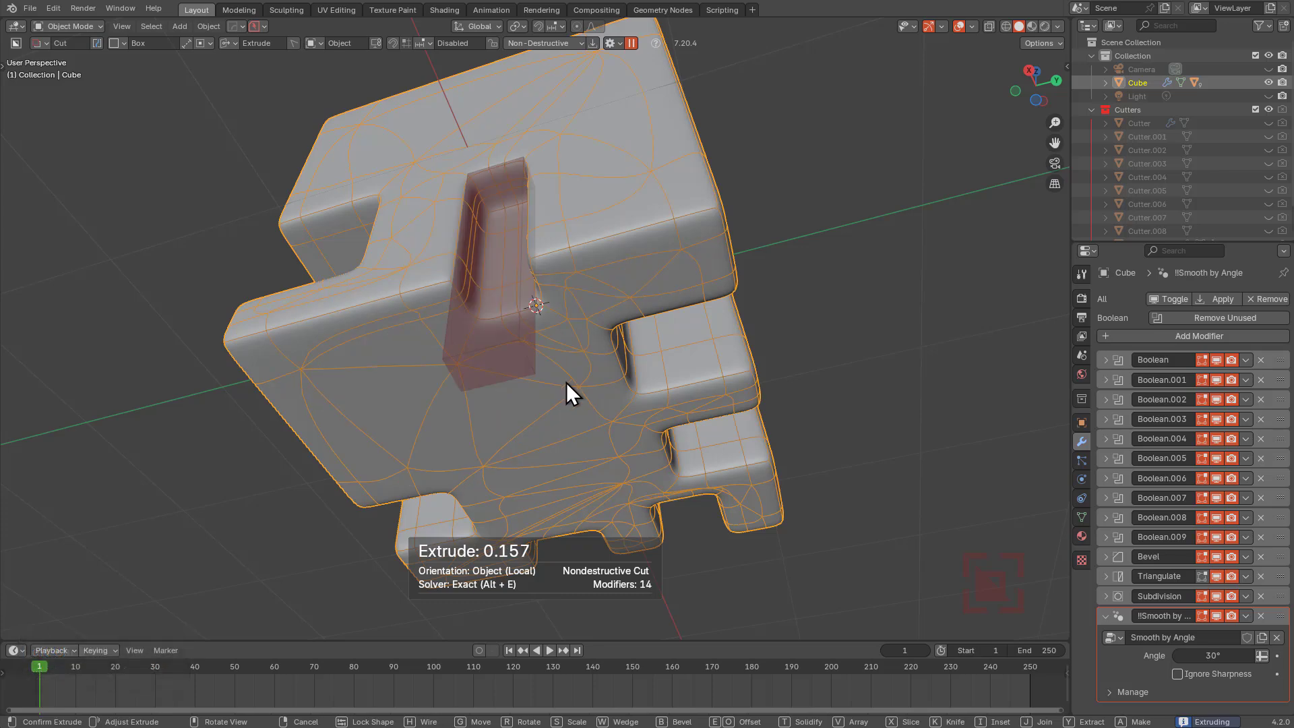
left_click(566, 382)
Cut a tall box recess about 0.156 deep into the cube's side face, beside the corner between the notches.
mouse_move(565, 258)
middle_mouse_down()
mouse_move(585, 282)
mouse_move(518, 189)
middle_mouse_up()
left_click_drag(566, 218, 675, 280)
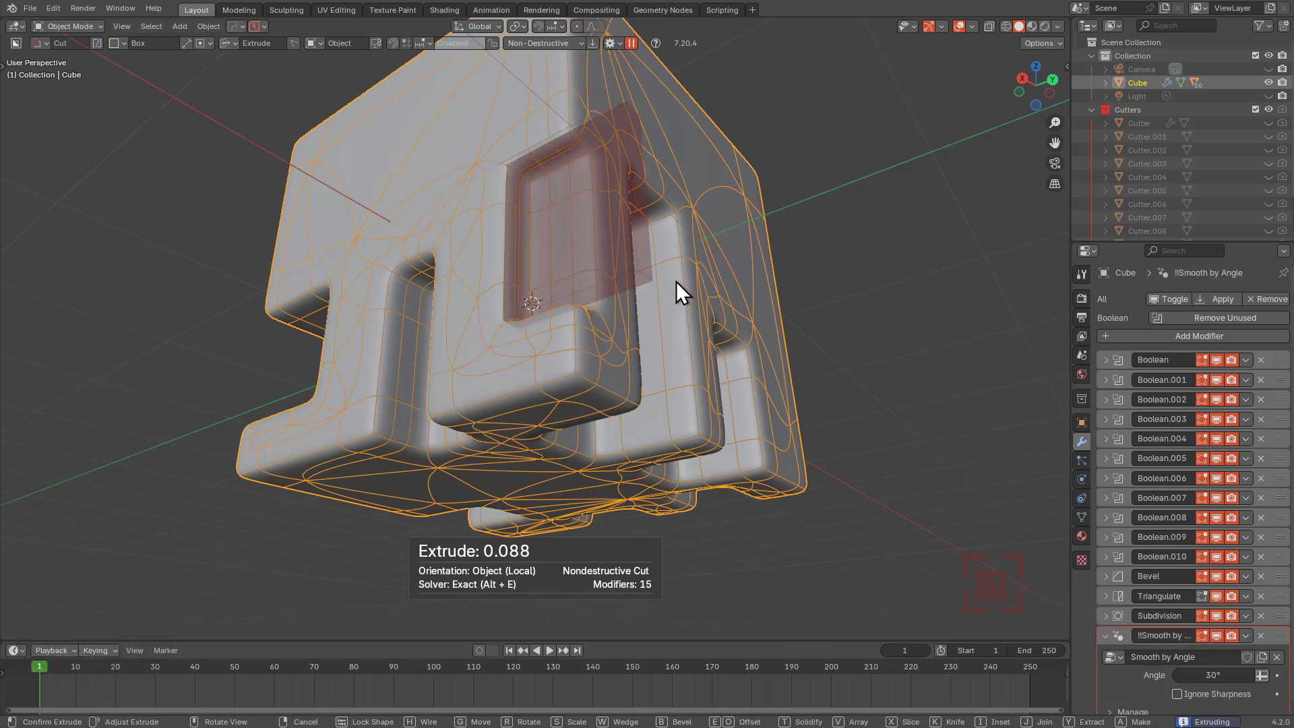
left_click(665, 280)
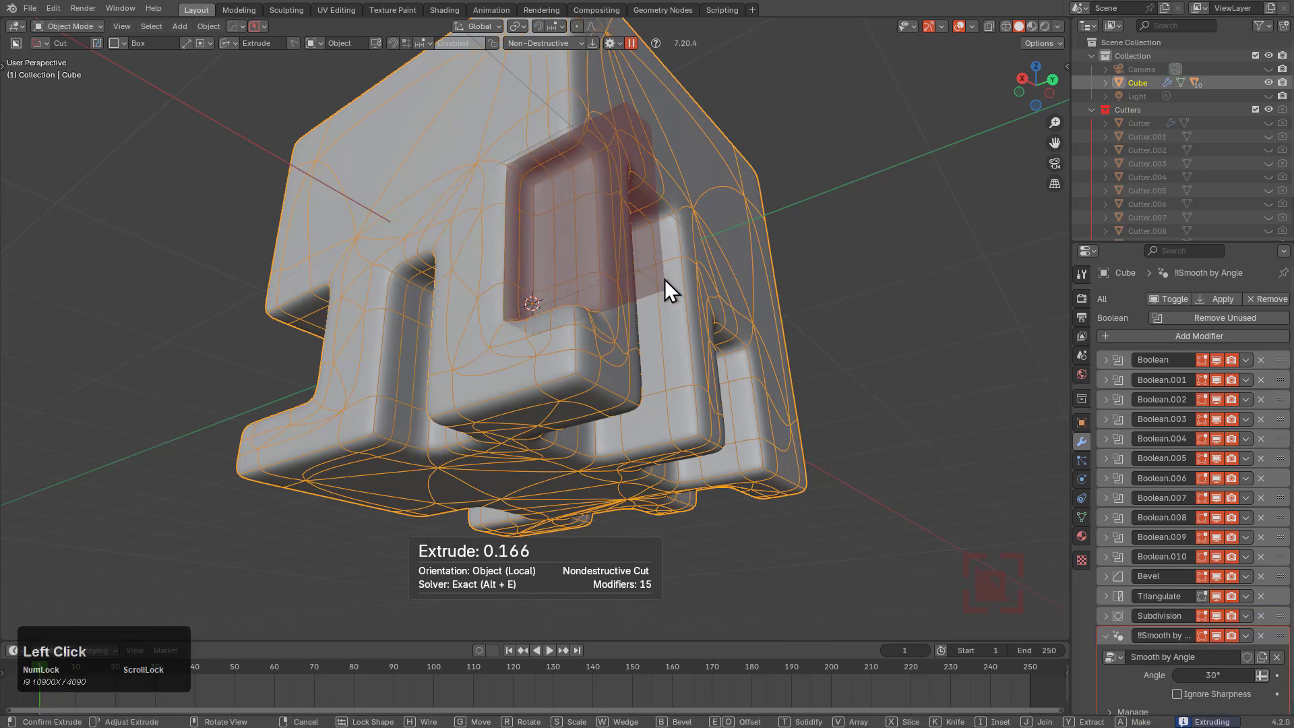
Bring up Cutter.010 with Ever Scroll and move its face at the cube's corner about 0.047 m along global X in Edit Mode.
middle_click_drag(660, 225, 650, 237)
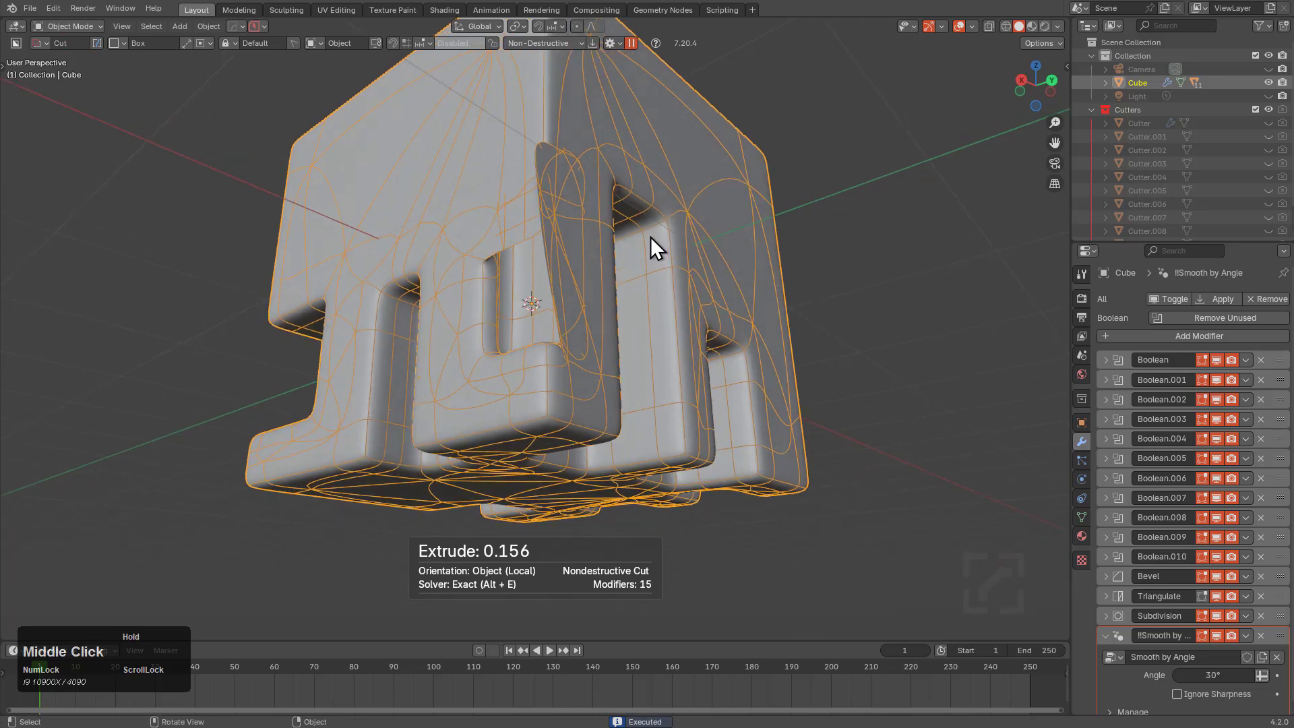
key("1")
key("2")
key("1")
key("q")
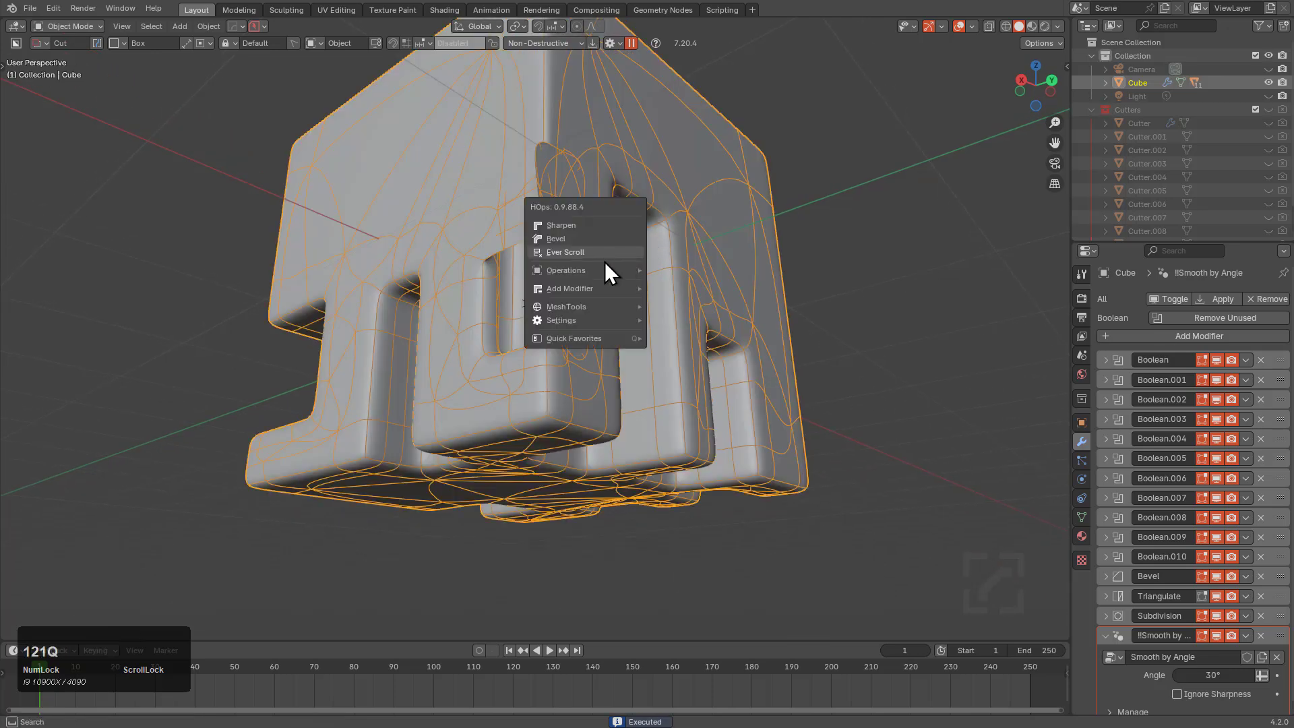
left_click(598, 256)
middle_click_drag(598, 255, 611, 323, "shift")
scroll(611, 323, "up", 4)
key("Tab")
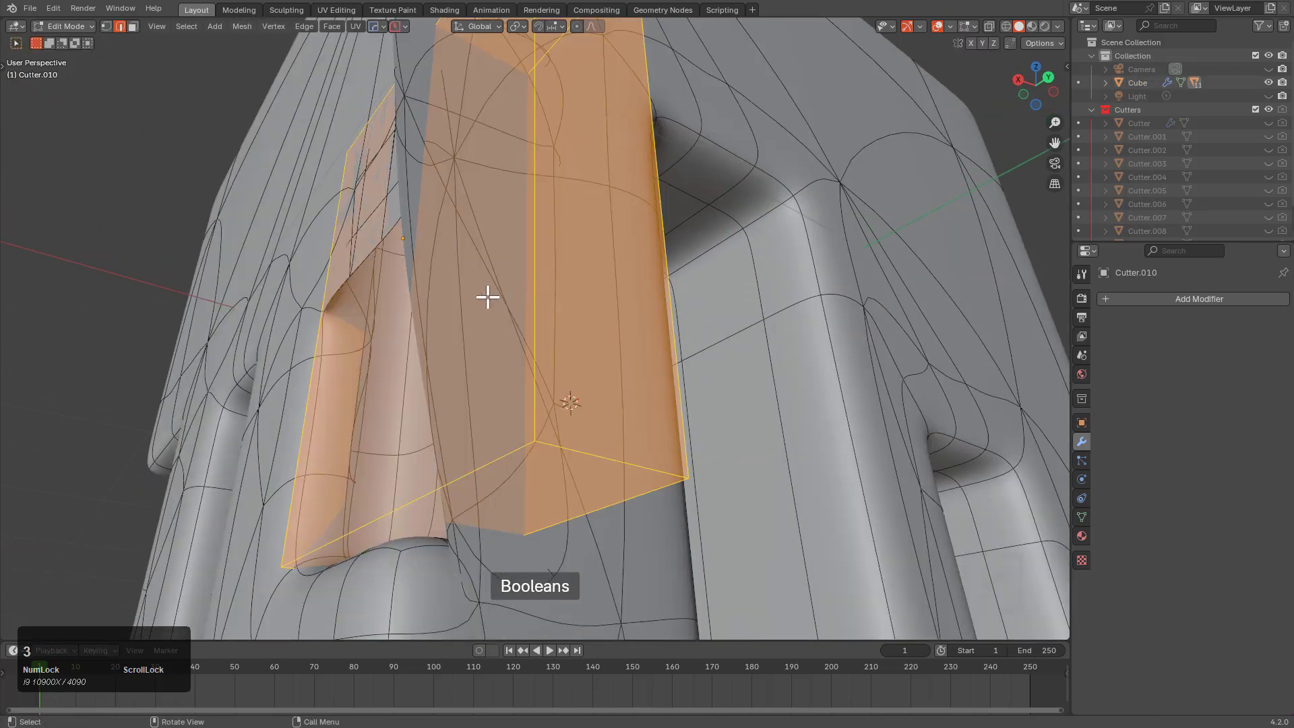
left_click(462, 292)
key("g")
key("y")
left_click(428, 272)
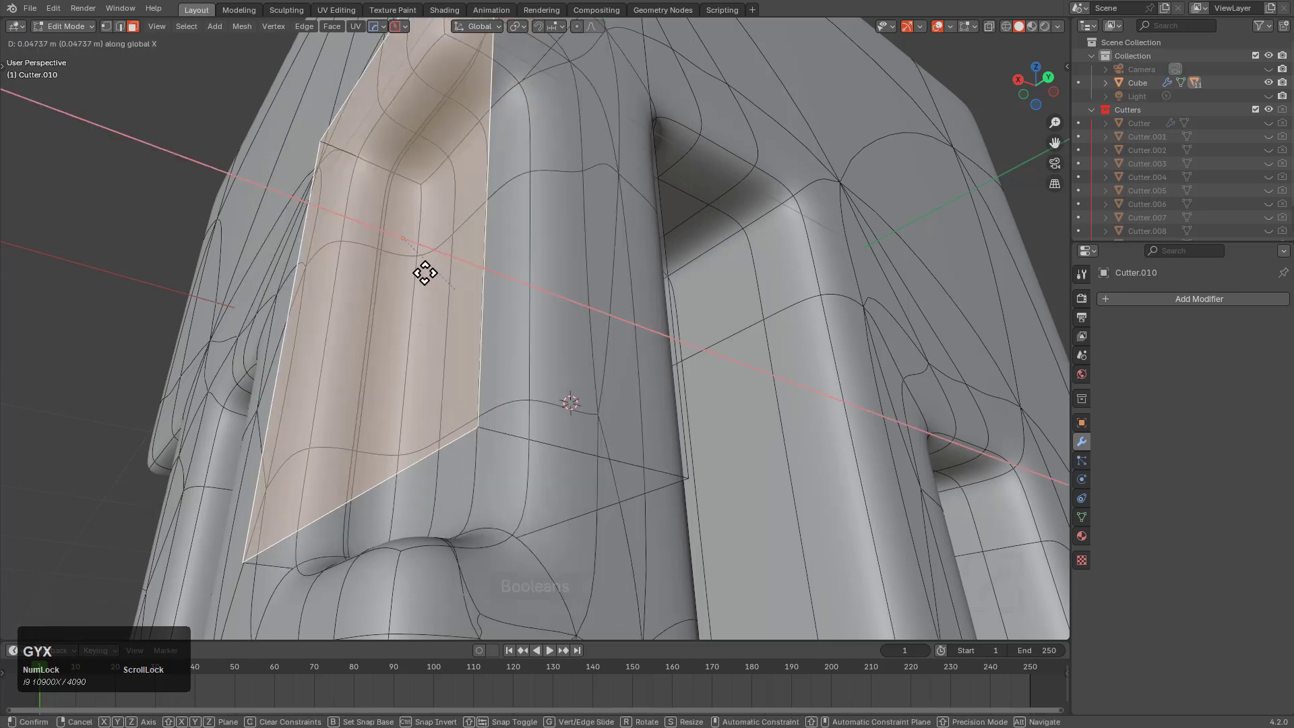
key("Tab")
scroll(539, 271, "down", 3)
middle_click_drag(539, 271, 571, 266)
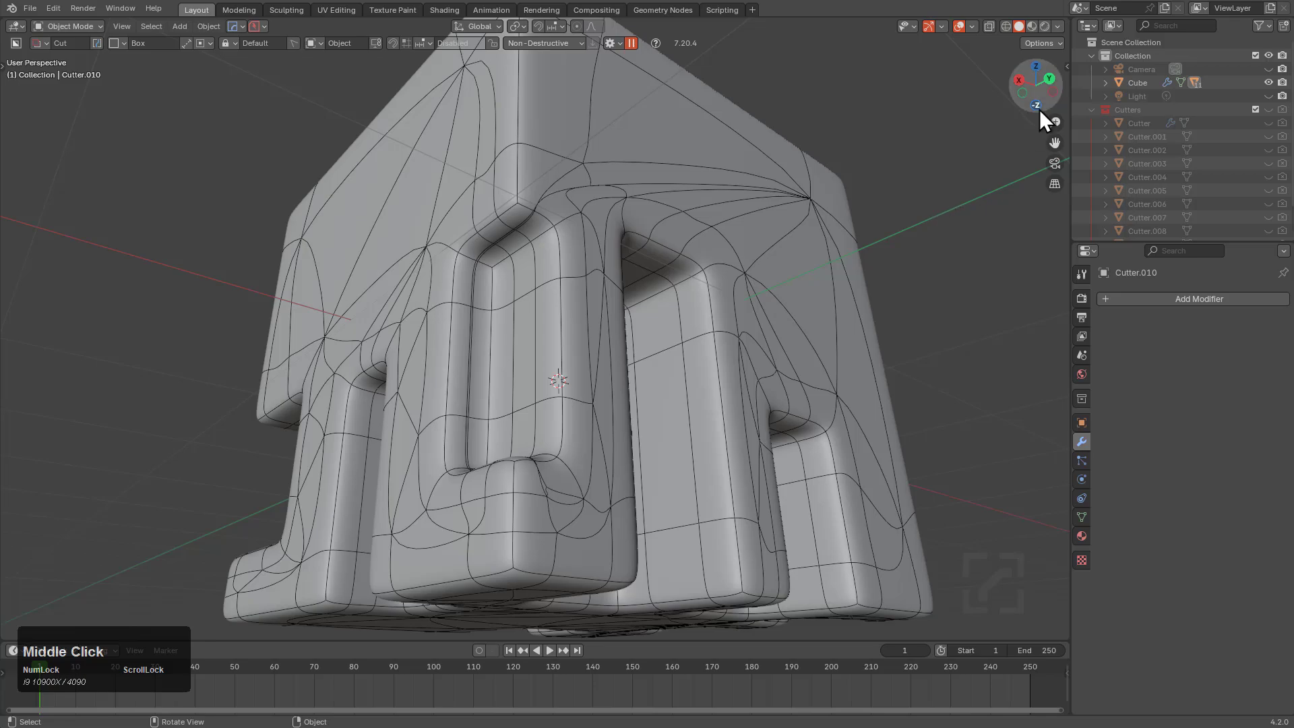
middle_click_drag(788, 249, 634, 301)
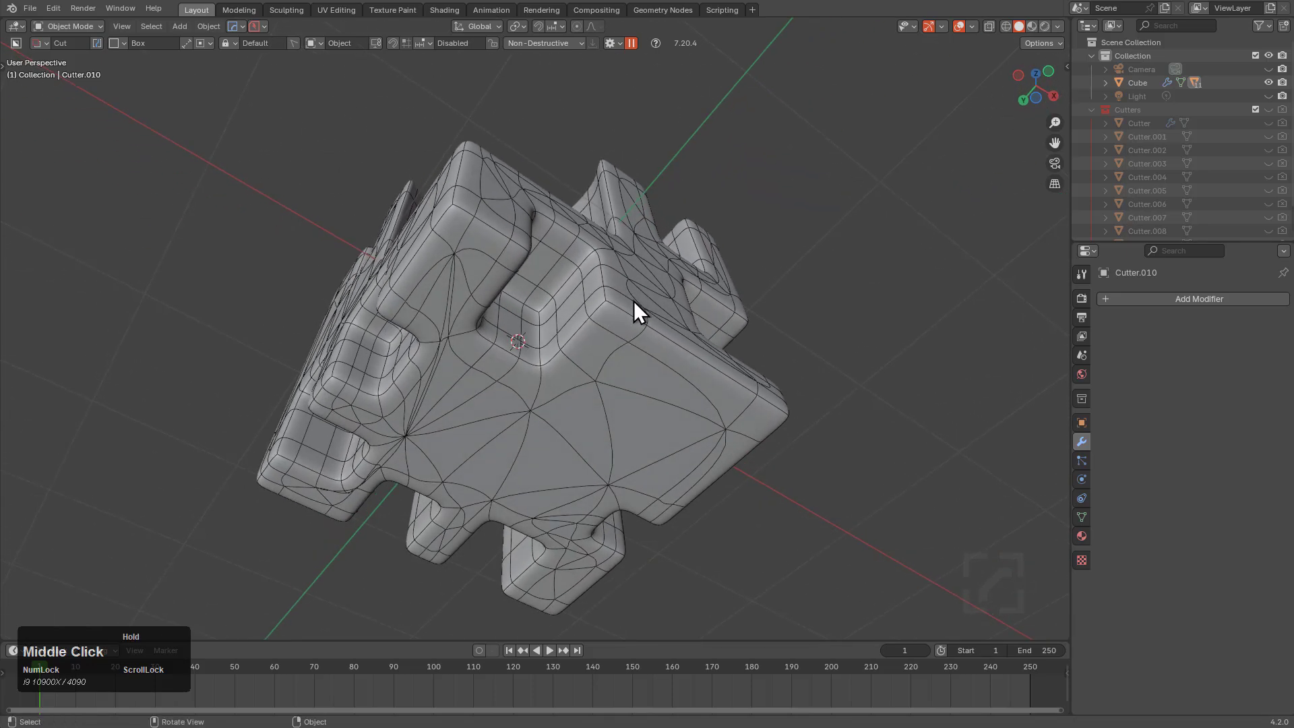